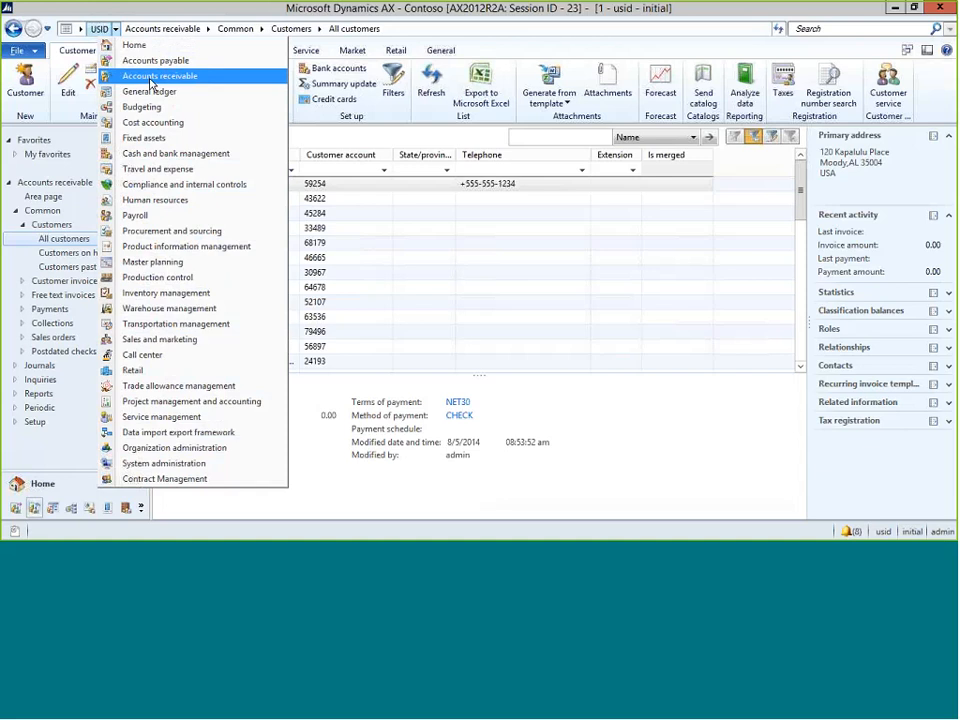
# View the Accounts payable area page, followed by the Accounts receivable area page
pyautogui.click(156, 62)
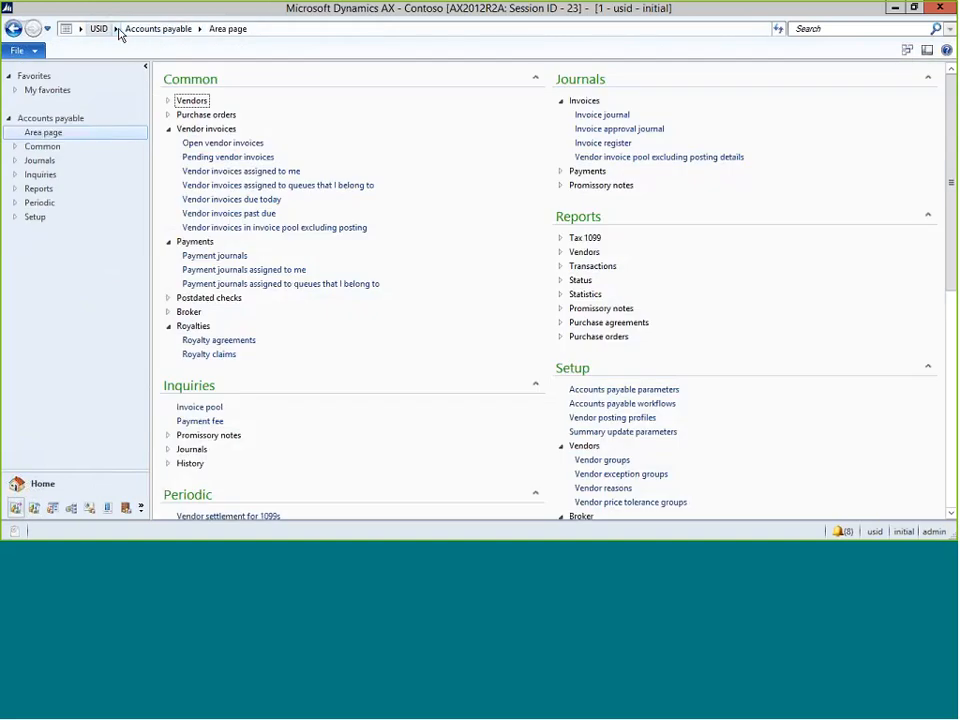
pyautogui.click(117, 30)
pyautogui.click(138, 75)
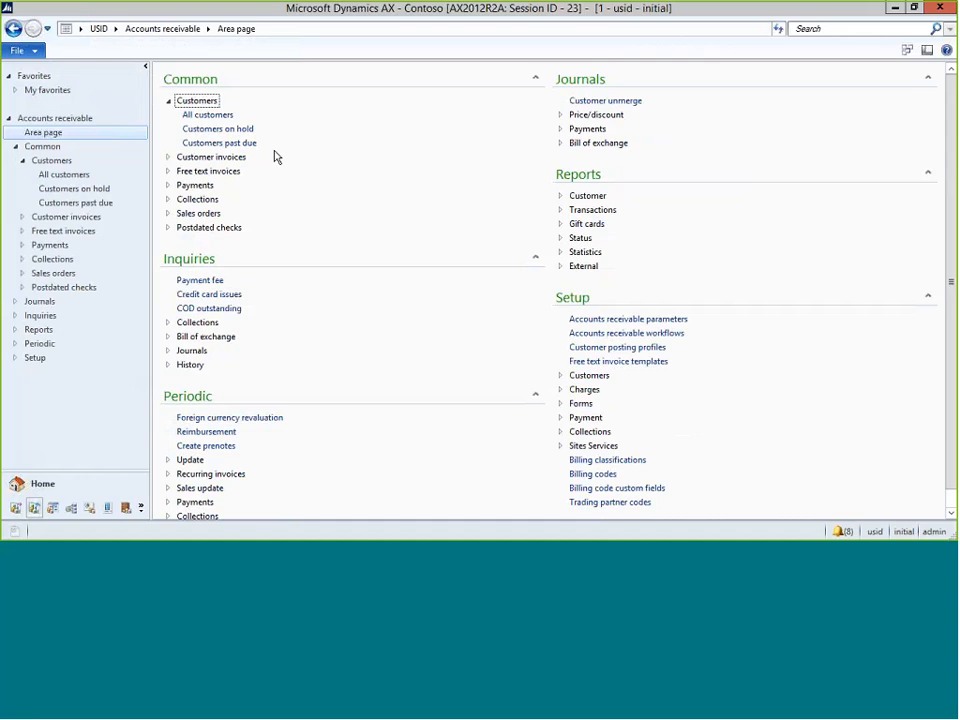
pyautogui.hotkey('ctrl', 'd')
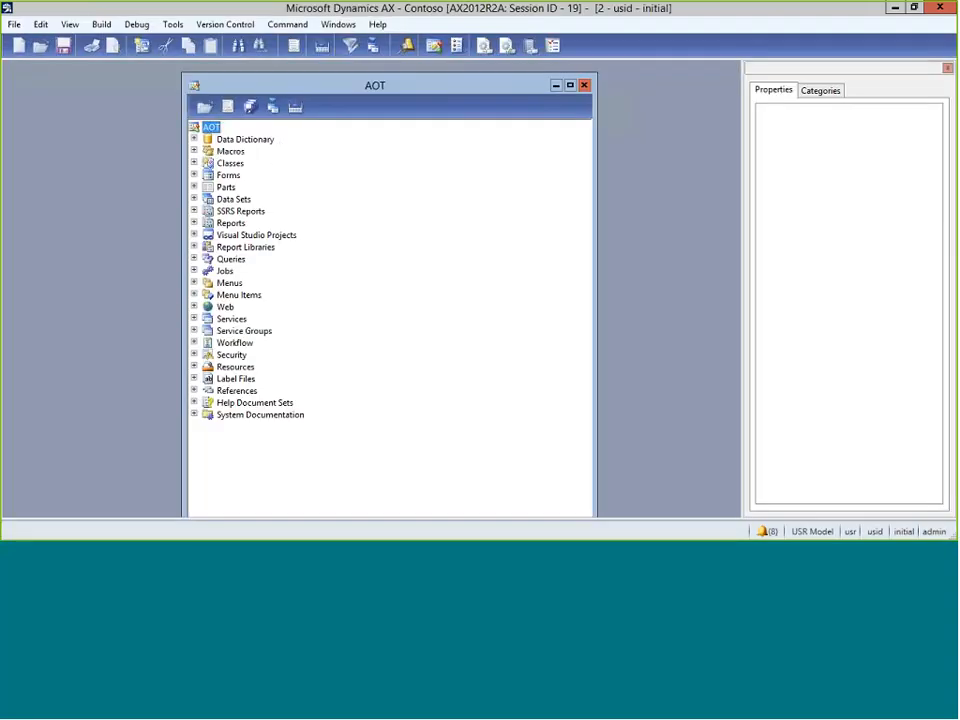
pyautogui.doubleClick(318, 92)
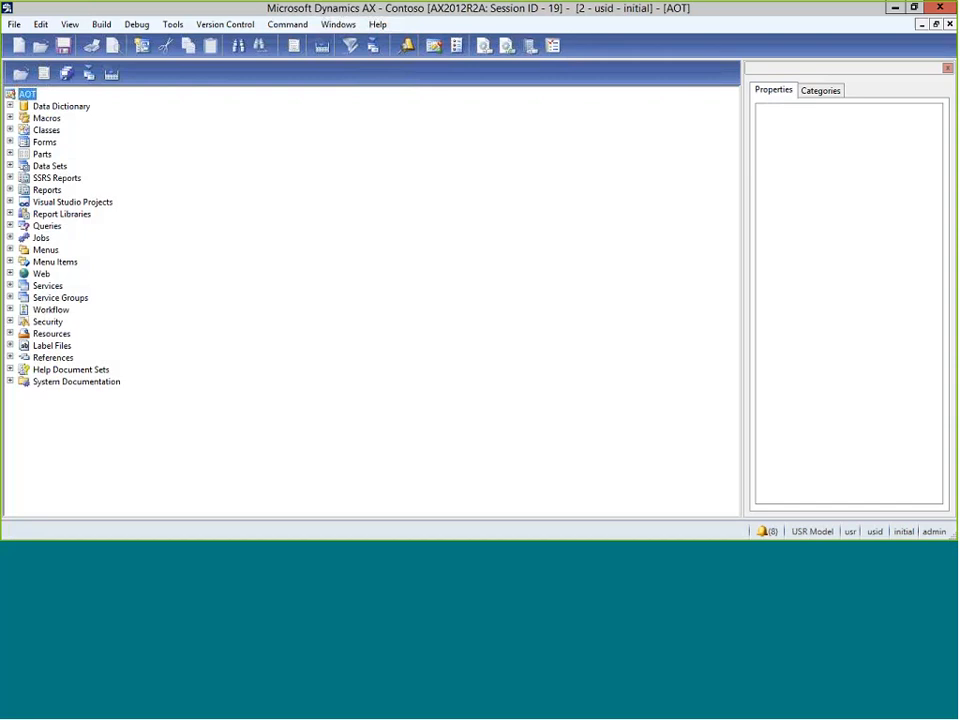
pyautogui.click(938, 8)
# Open a new development workspace and expand the Menus node in the AOT
pyautogui.click(907, 52)
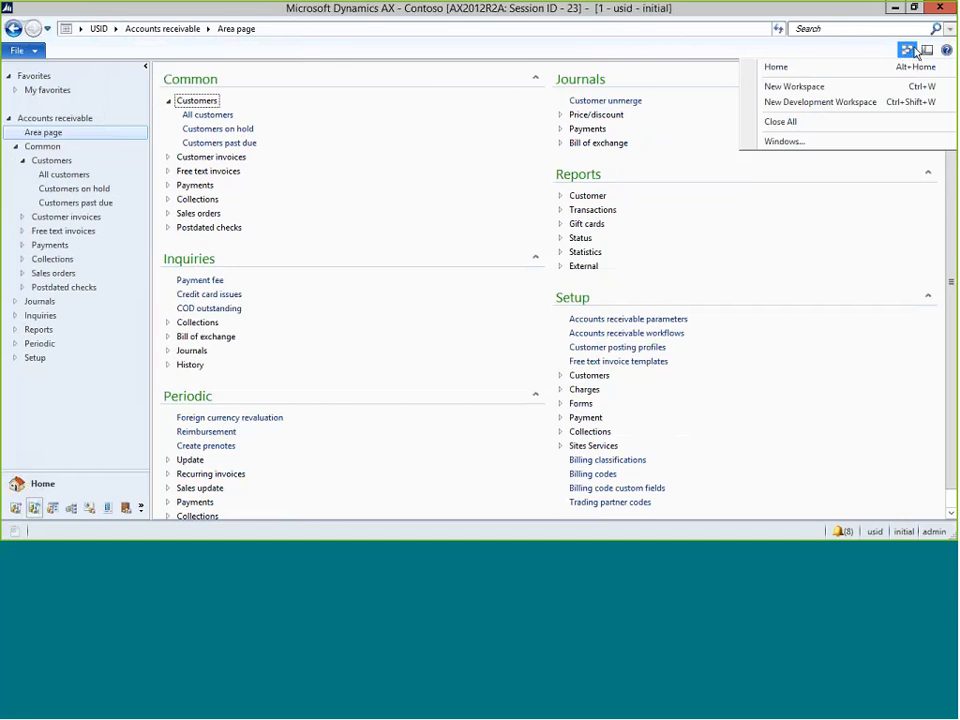
pyautogui.click(836, 105)
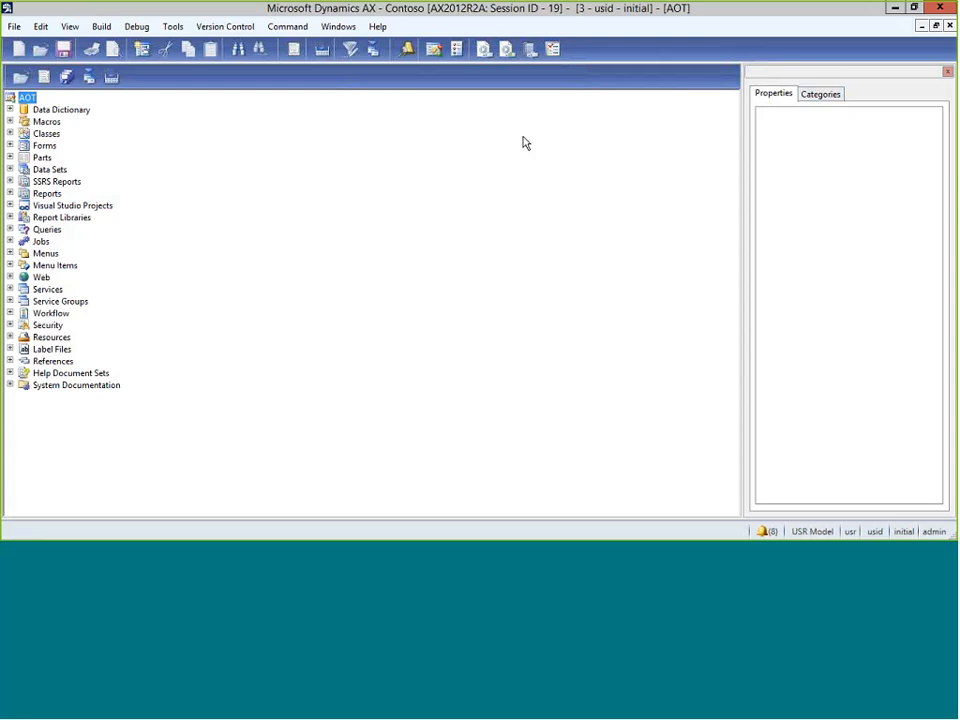
pyautogui.press('Down')
pyautogui.press('Right')
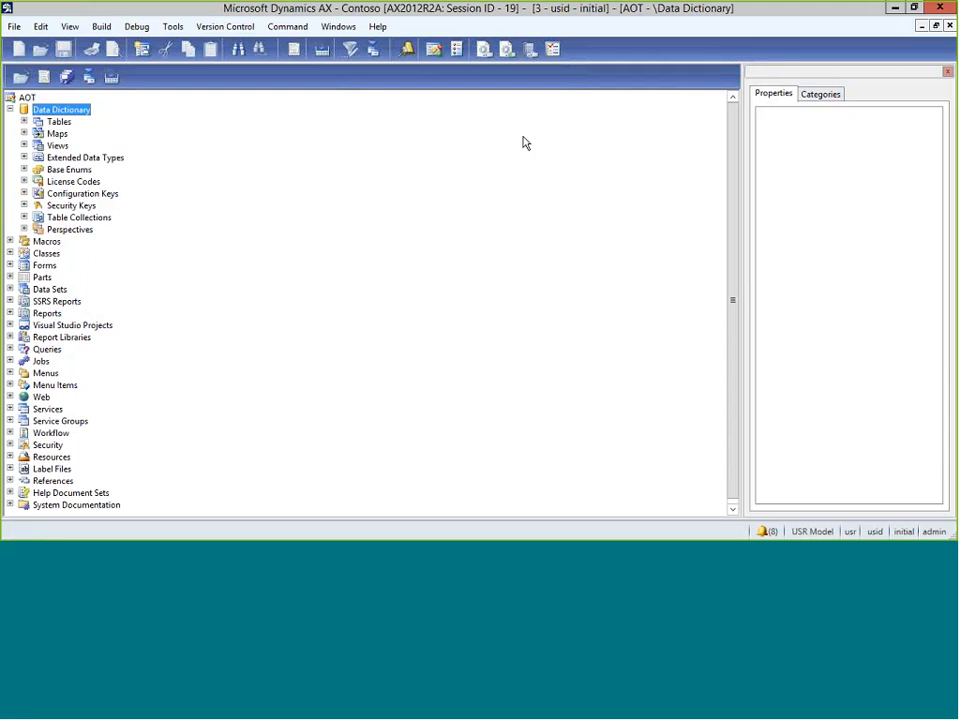
pyautogui.press('Left')
pyautogui.press('Down')
pyautogui.press('Down')
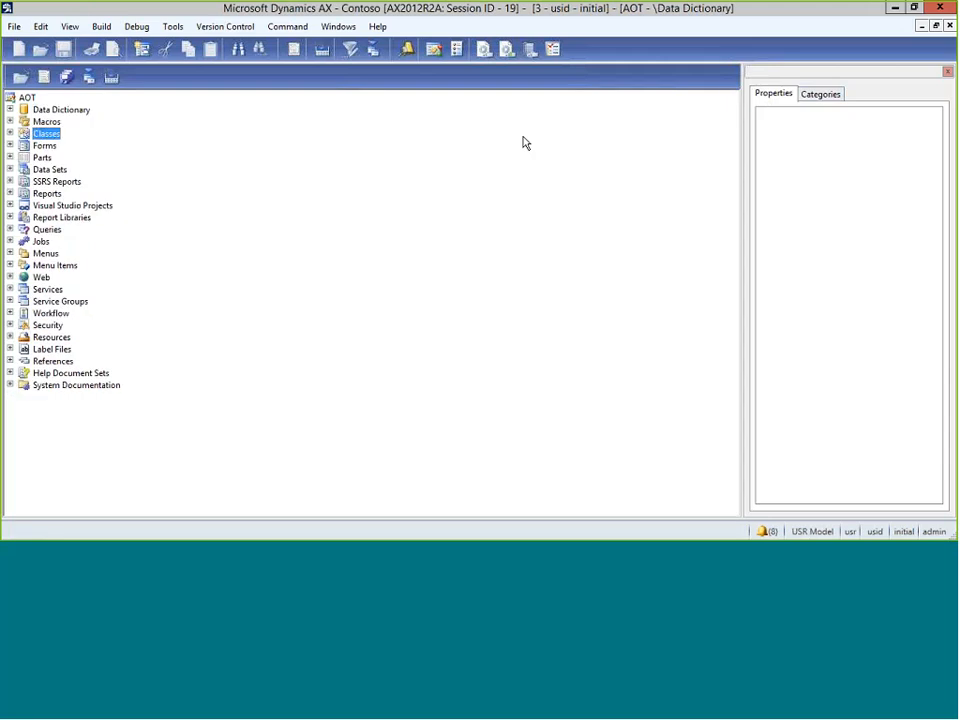
pyautogui.press('Down')
pyautogui.press('Down')
pyautogui.press('Down')
pyautogui.press('Down')
pyautogui.press('Down')
pyautogui.press('Down')
pyautogui.press('Down')
pyautogui.press('Down')
pyautogui.press('Down')
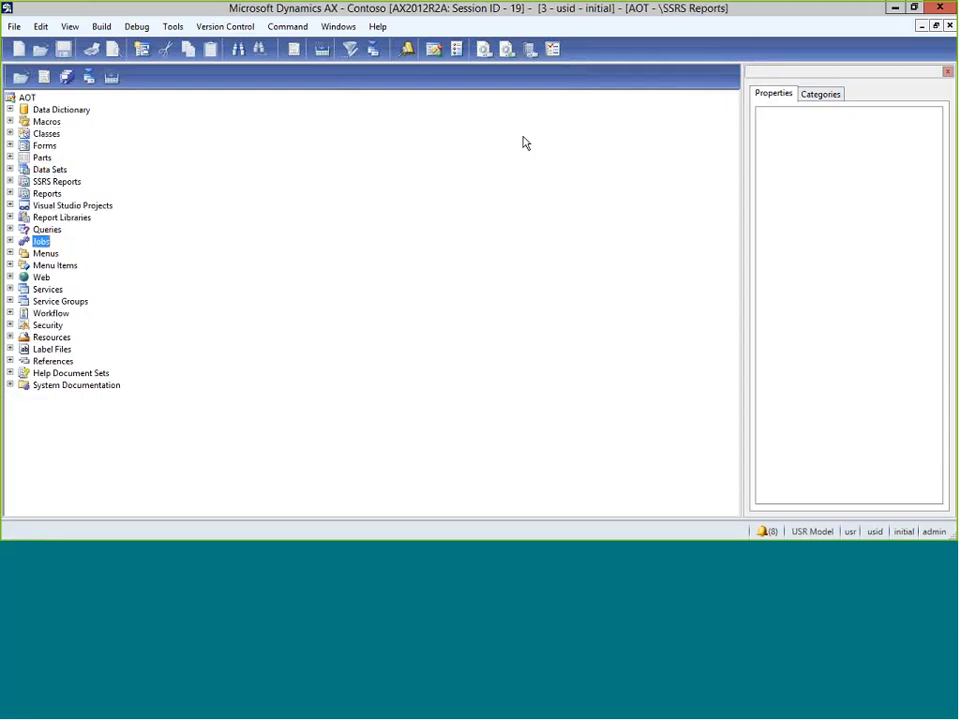
pyautogui.press('Down')
pyautogui.press('Right')
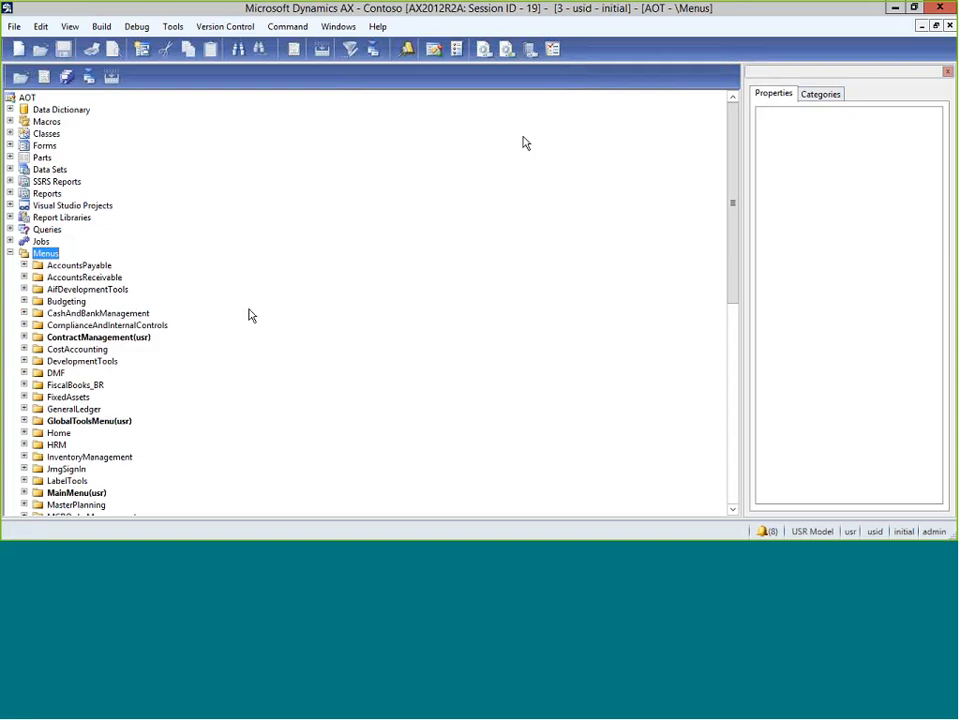
# Examine the AccountsPayable menu's structure down to the Vendors items under Common, and collapse it again
pyautogui.click(25, 266)
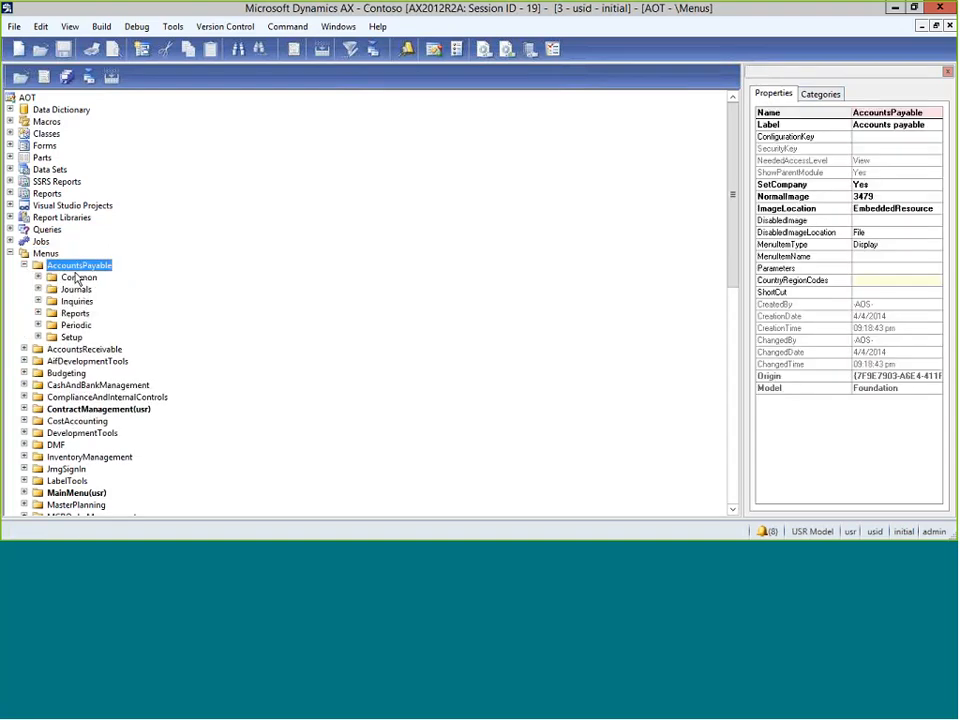
pyautogui.click(39, 277)
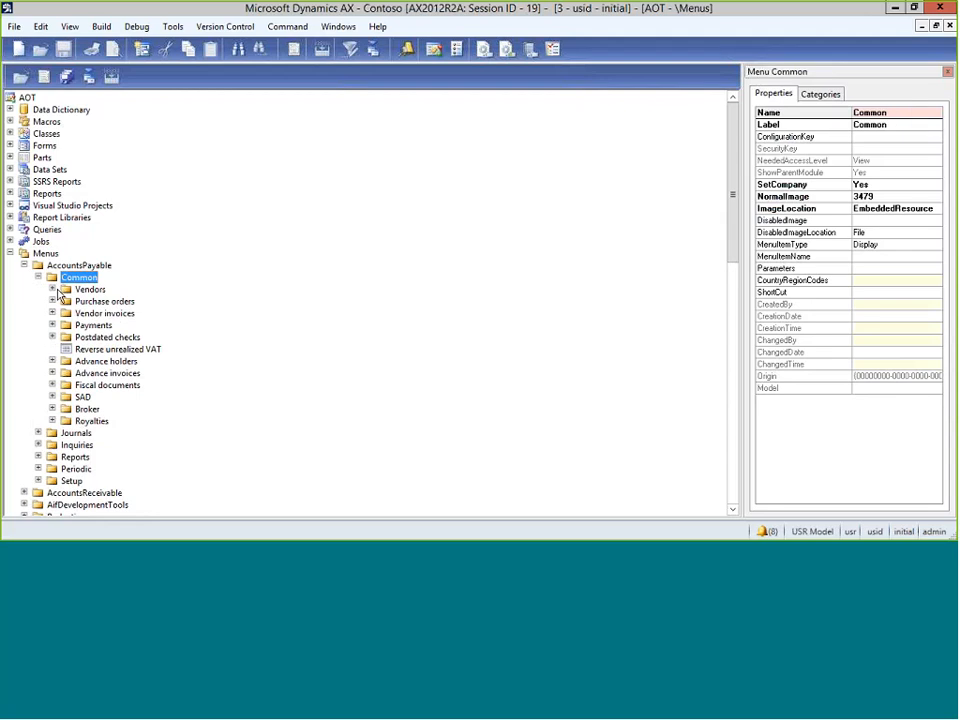
pyautogui.click(53, 289)
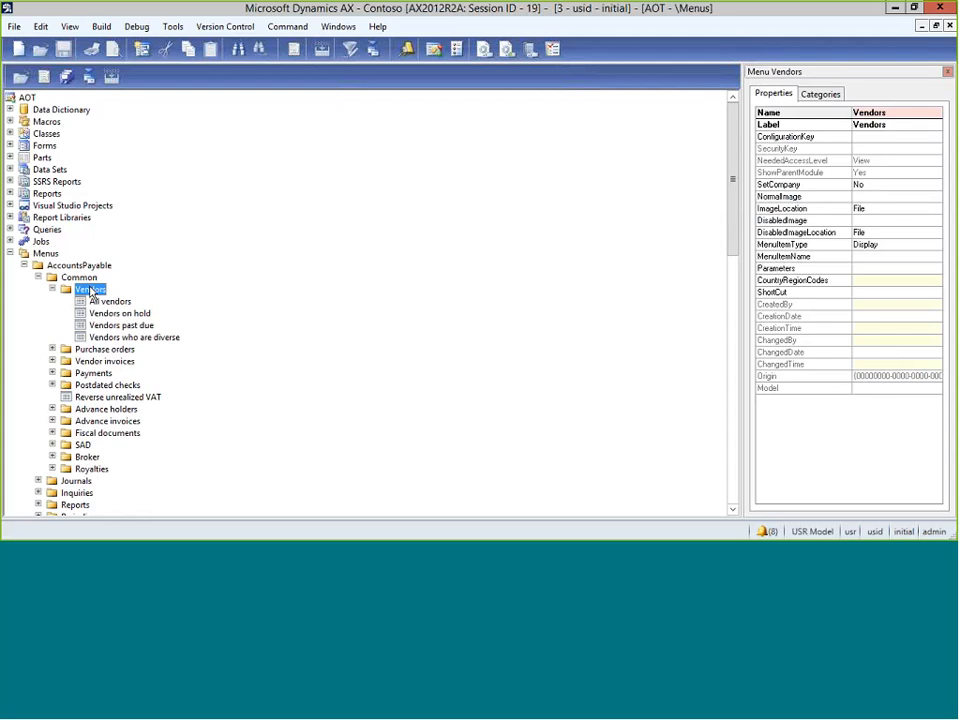
pyautogui.doubleClick(45, 265)
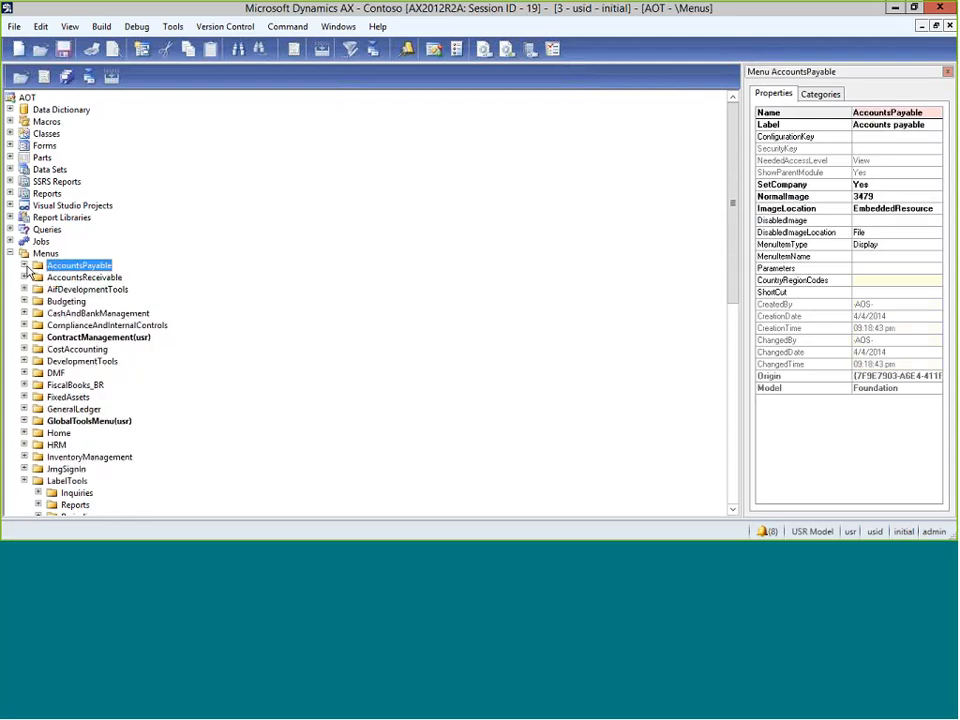
# Create a new menu under the AOT's Menus node and close the compiler output
pyautogui.click(47, 255)
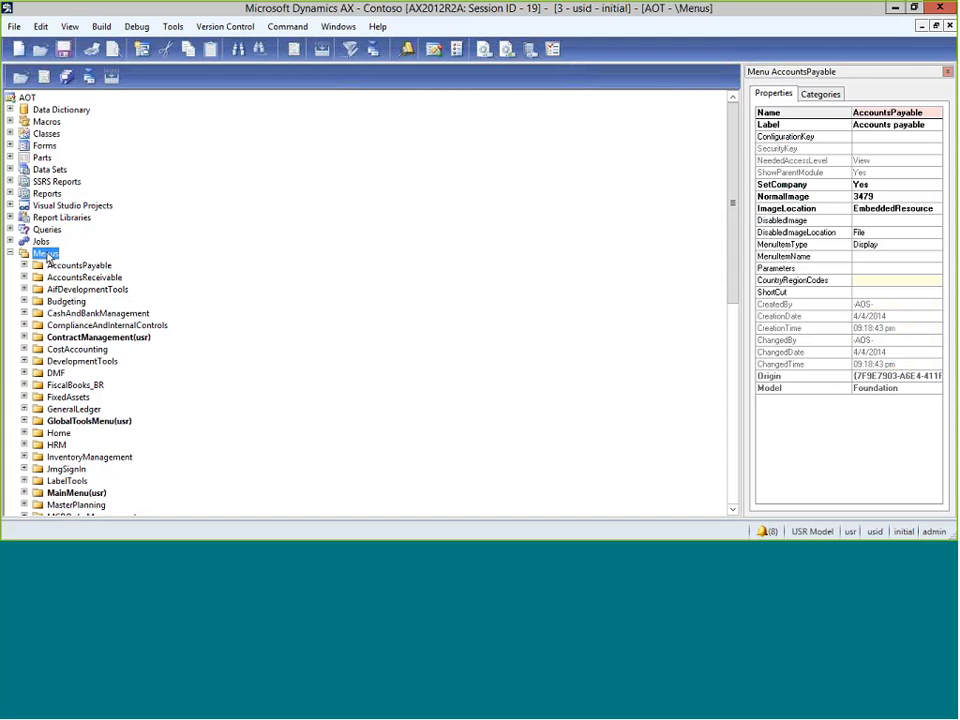
pyautogui.rightClick(43, 257)
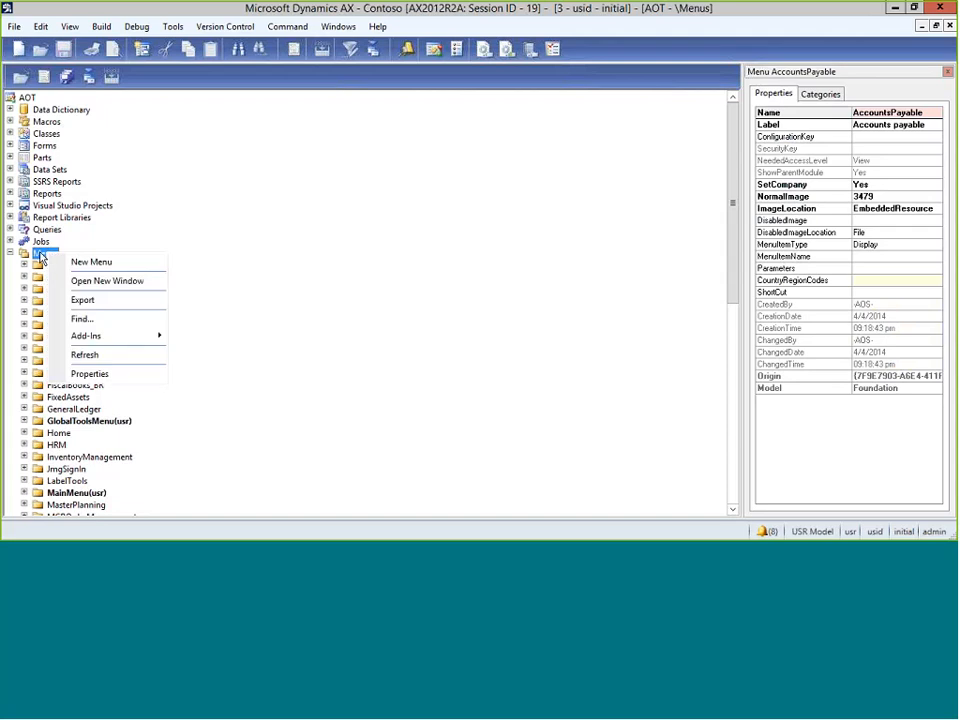
pyautogui.click(86, 265)
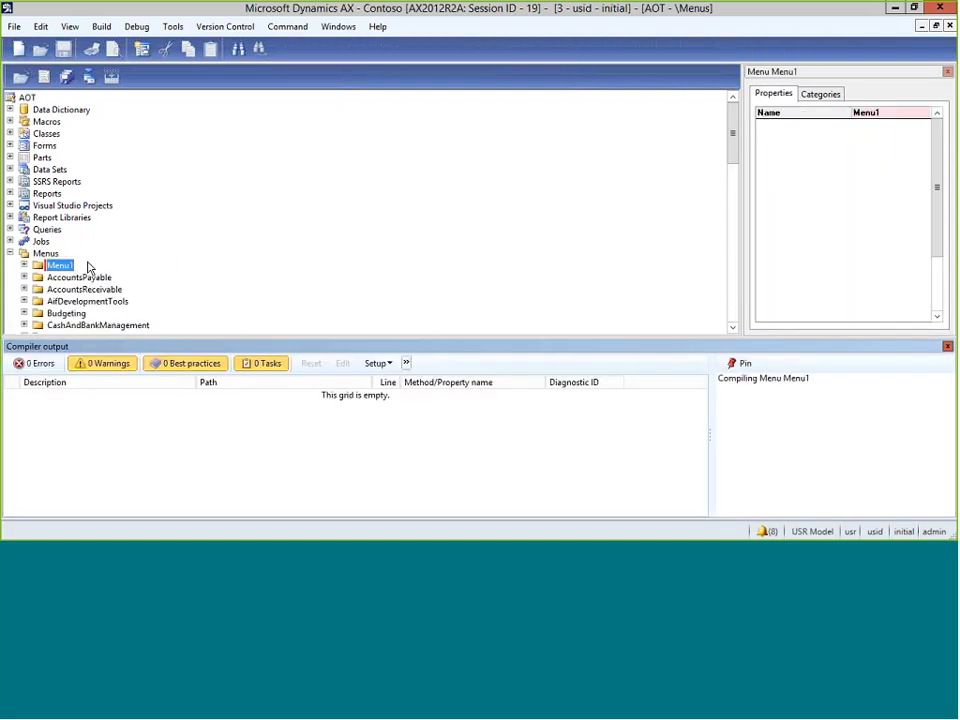
pyautogui.click(947, 346)
pyautogui.click(946, 346)
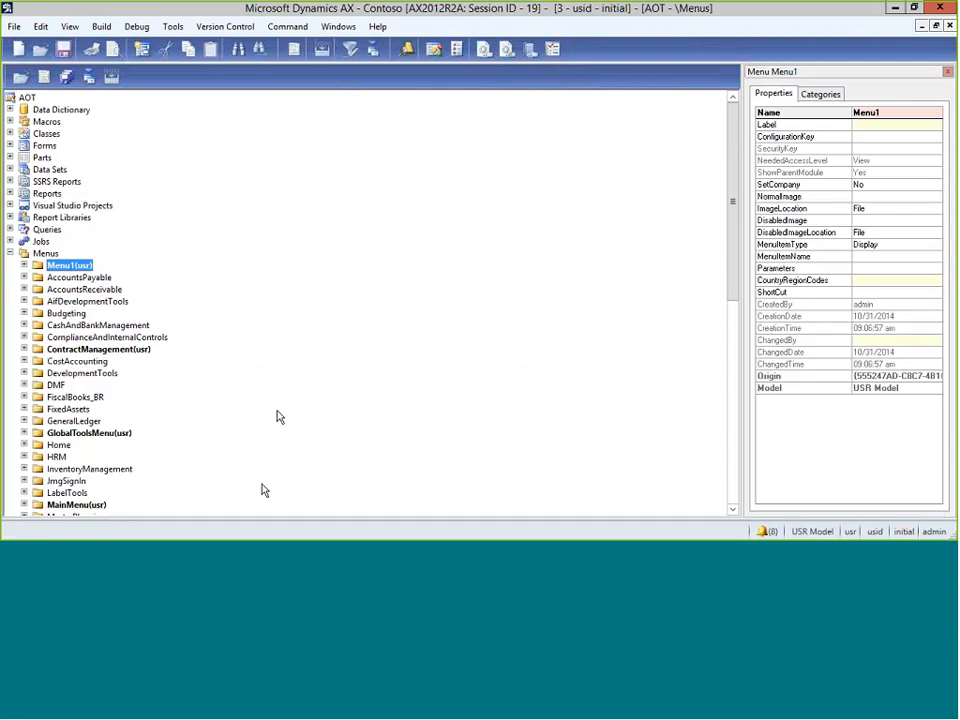
# Rename the new menu as FinancialEssentials in its properties
pyautogui.click(896, 112)
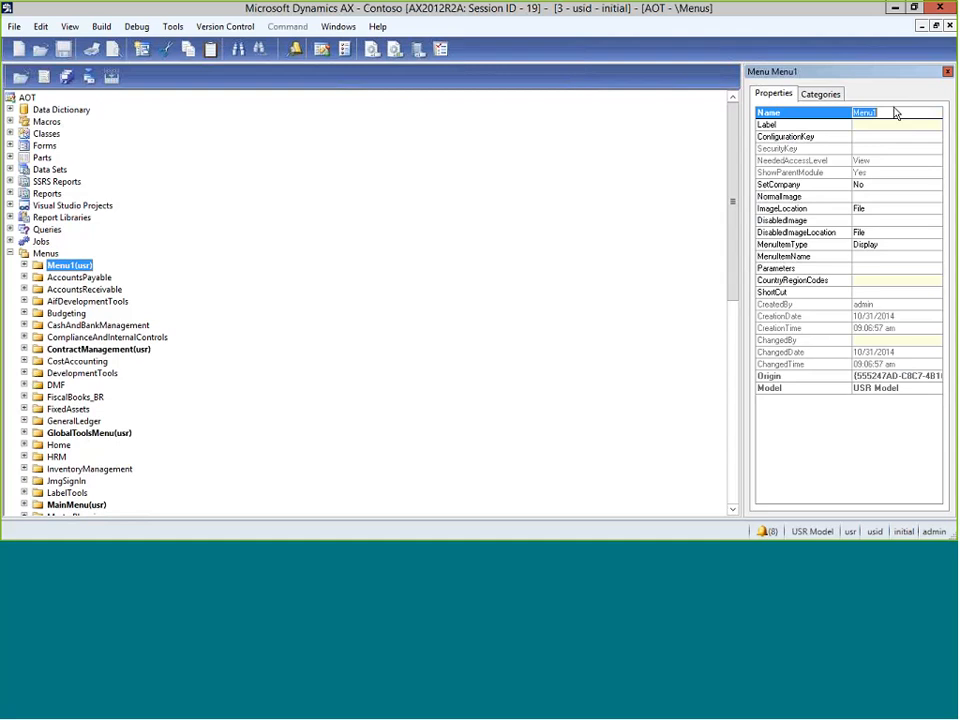
pyautogui.write('Fir')
pyautogui.write('a')
pyautogui.write('ncialE')
pyautogui.write('ss')
pyautogui.write('entials')
pyautogui.press('Return')
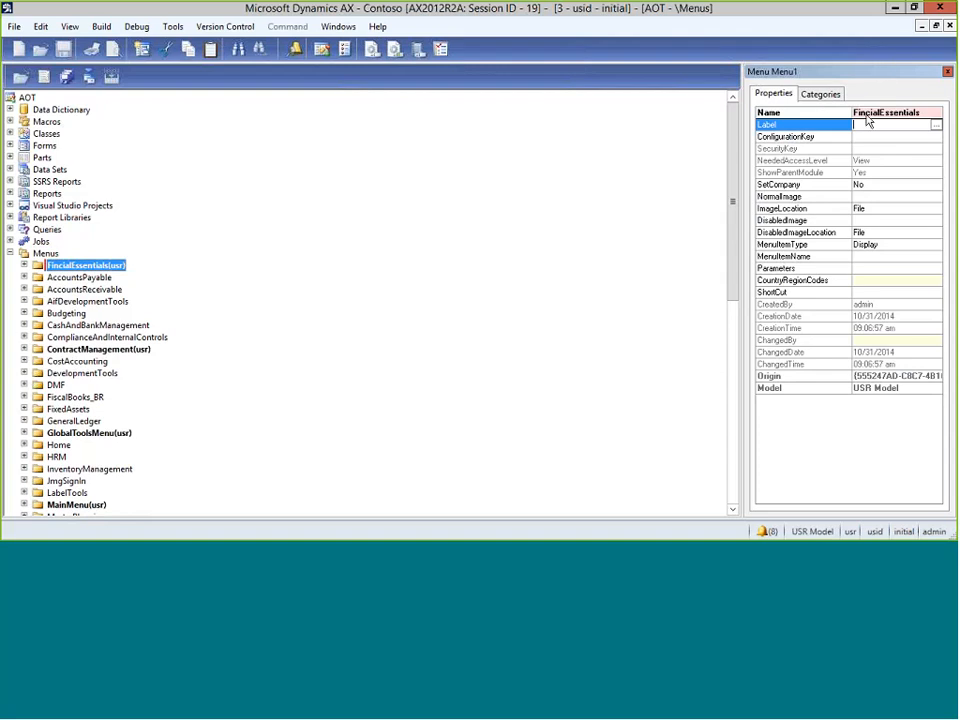
pyautogui.click(868, 114)
pyautogui.click(868, 113)
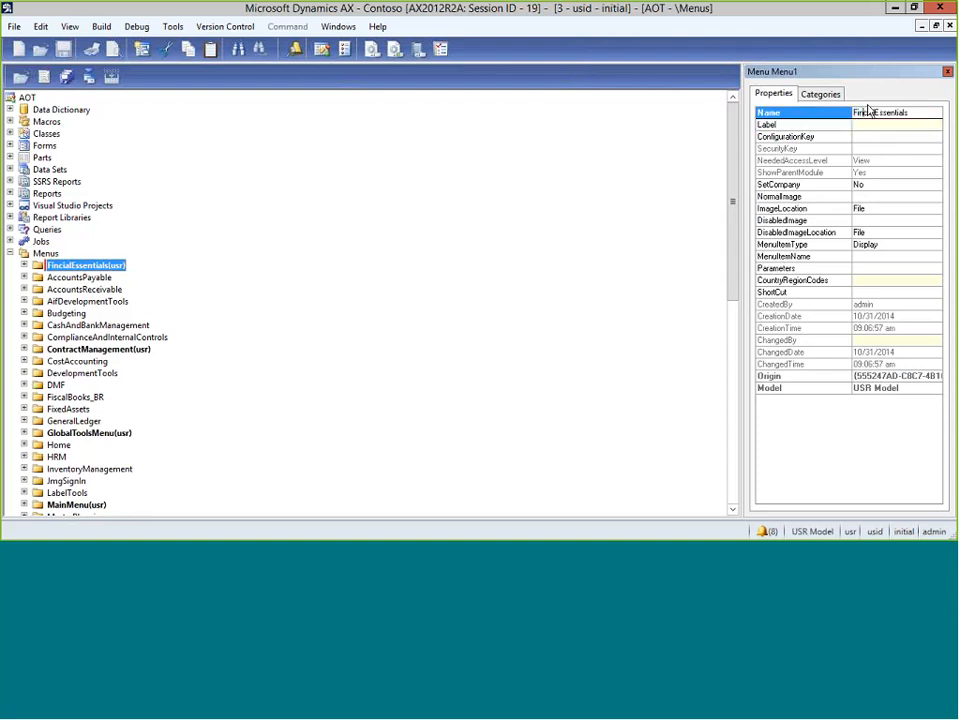
pyautogui.write('an')
# Copy the menu's name into its Label, adding a space so it reads "Financial Essentials", and close the compiler output
pyautogui.moveTo(917, 113); pyautogui.dragTo(829, 118)
pyautogui.hotkey('ctrl', 'c')
pyautogui.press('Return')
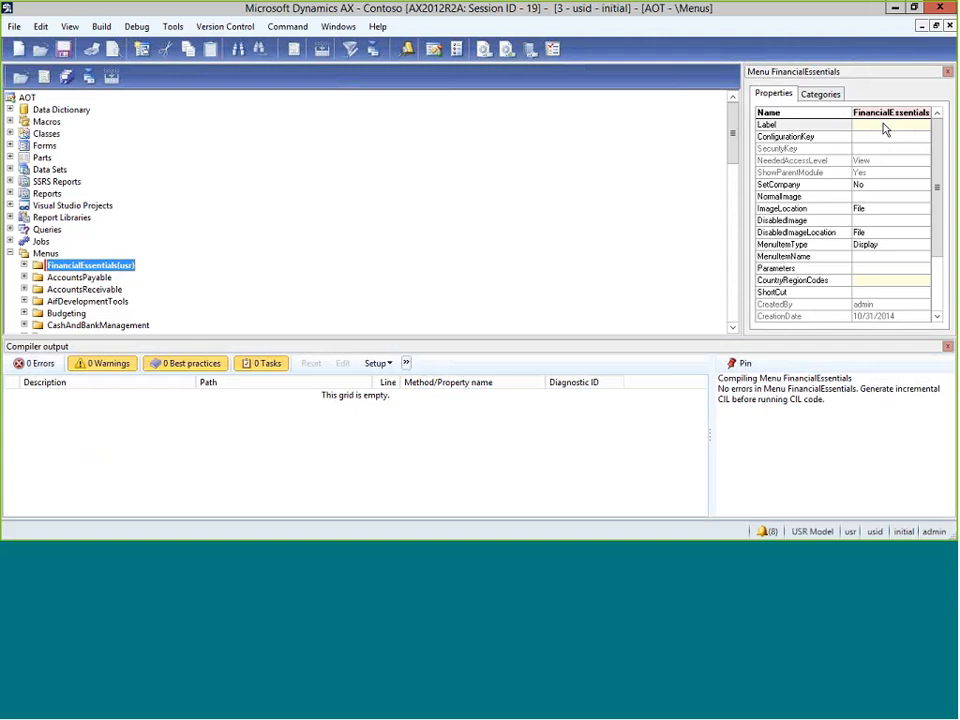
pyautogui.click(876, 124)
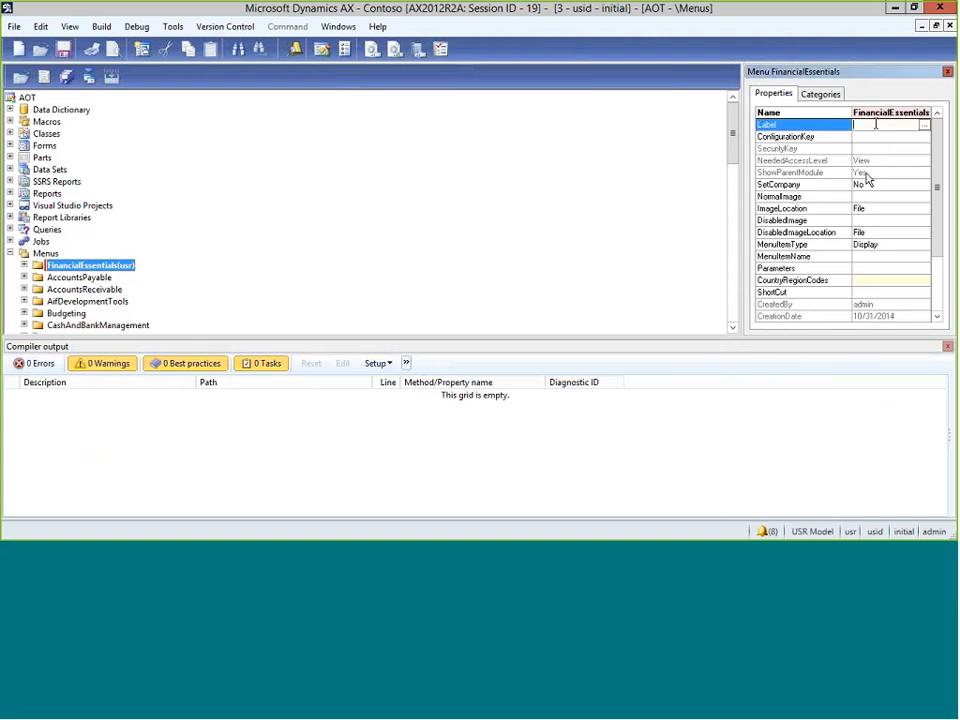
pyautogui.hotkey('ctrl', 'v')
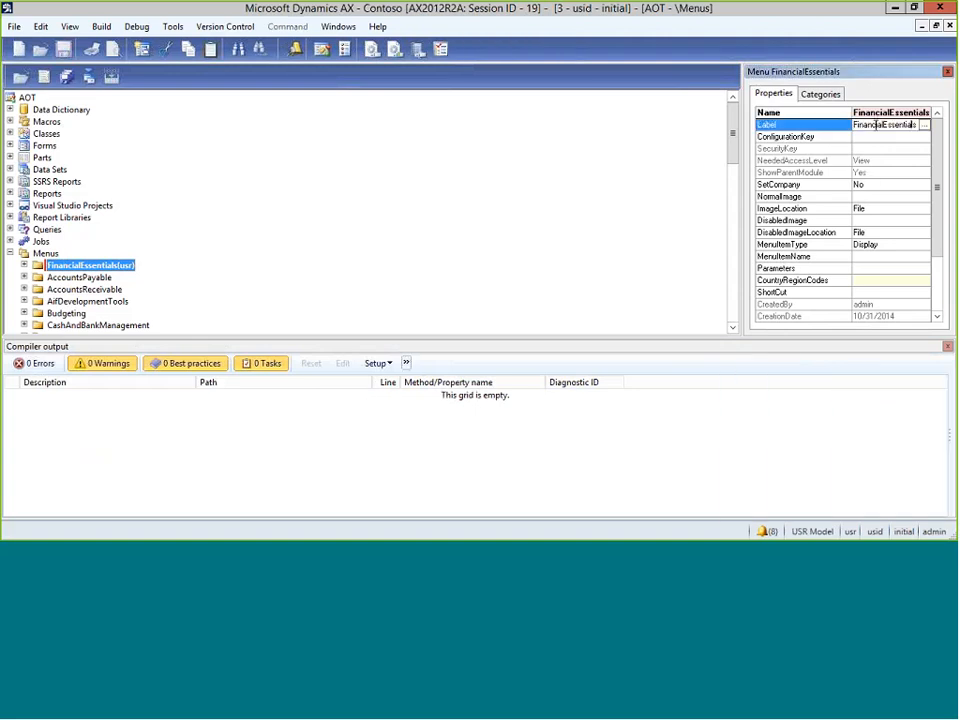
pyautogui.press('Left')
pyautogui.press('Left')
pyautogui.press('Left')
pyautogui.press('Left')
pyautogui.press('Left')
pyautogui.press('Left')
pyautogui.press('Left')
pyautogui.press('Left')
pyautogui.press('Left')
pyautogui.click(947, 346)
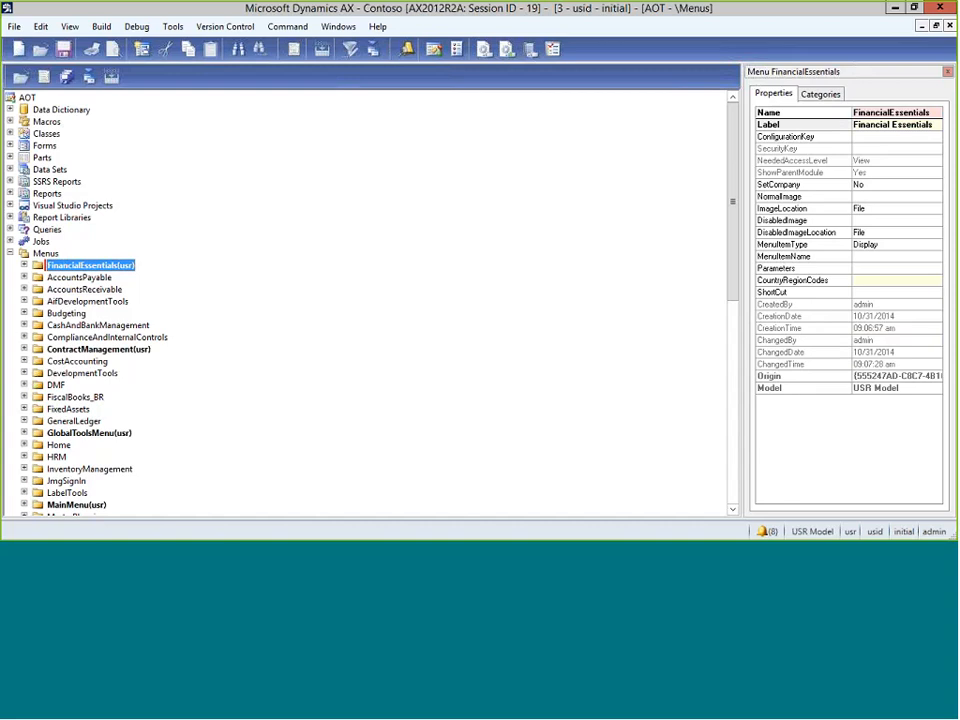
# Open the FinancialEssentials menu in its own window tiled beside the AOT, and expand AccountsPayable's Common folder there
pyautogui.rightClick(39, 270)
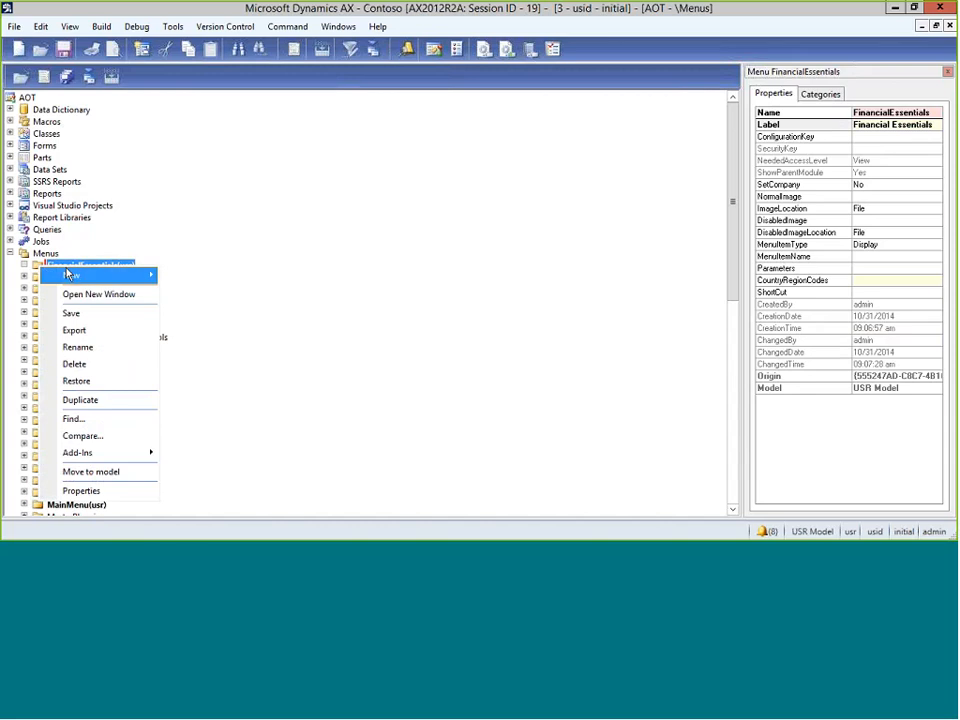
pyautogui.click(86, 296)
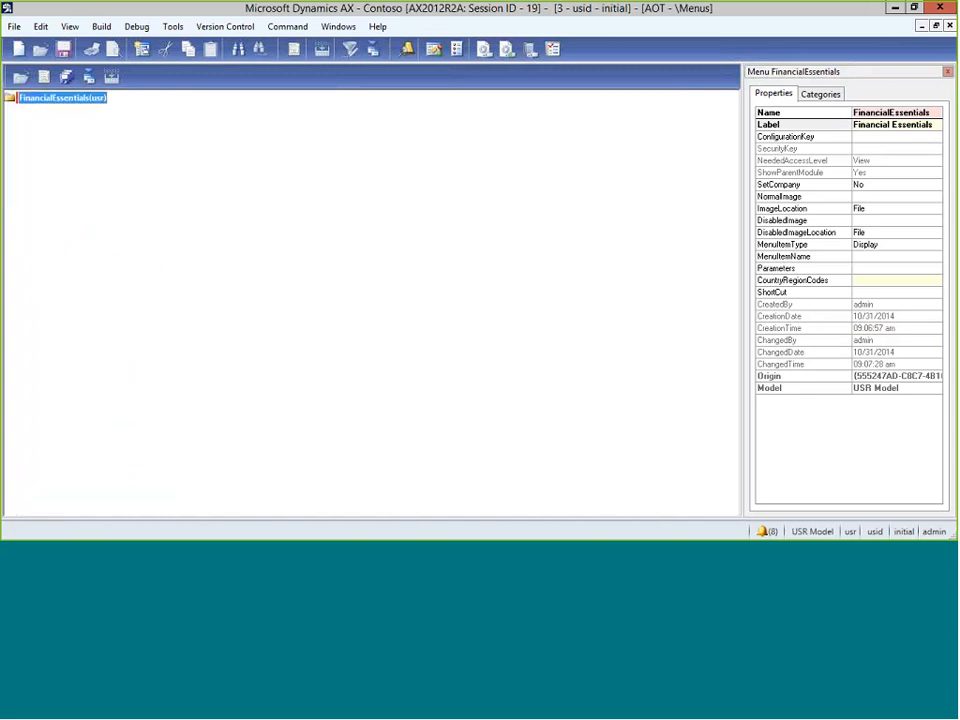
pyautogui.click(341, 27)
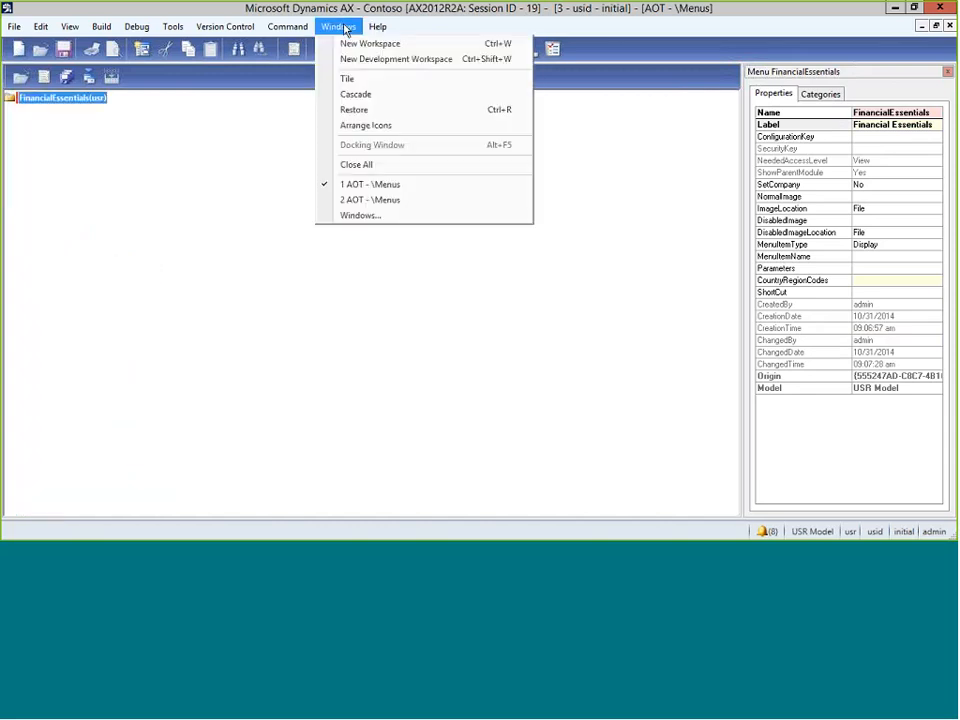
pyautogui.click(347, 78)
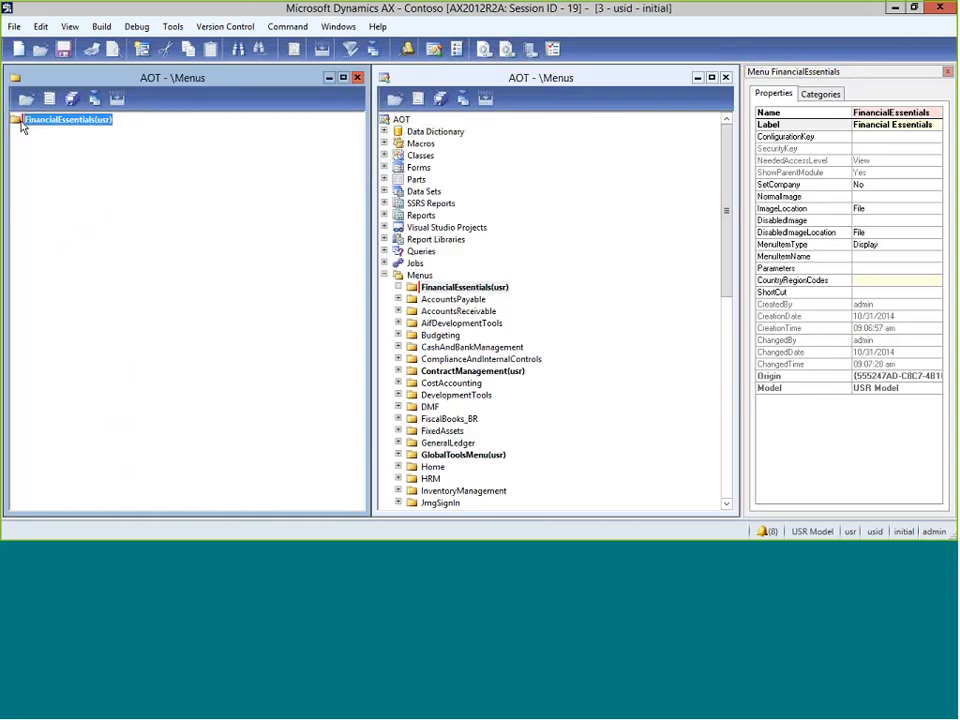
pyautogui.click(398, 300)
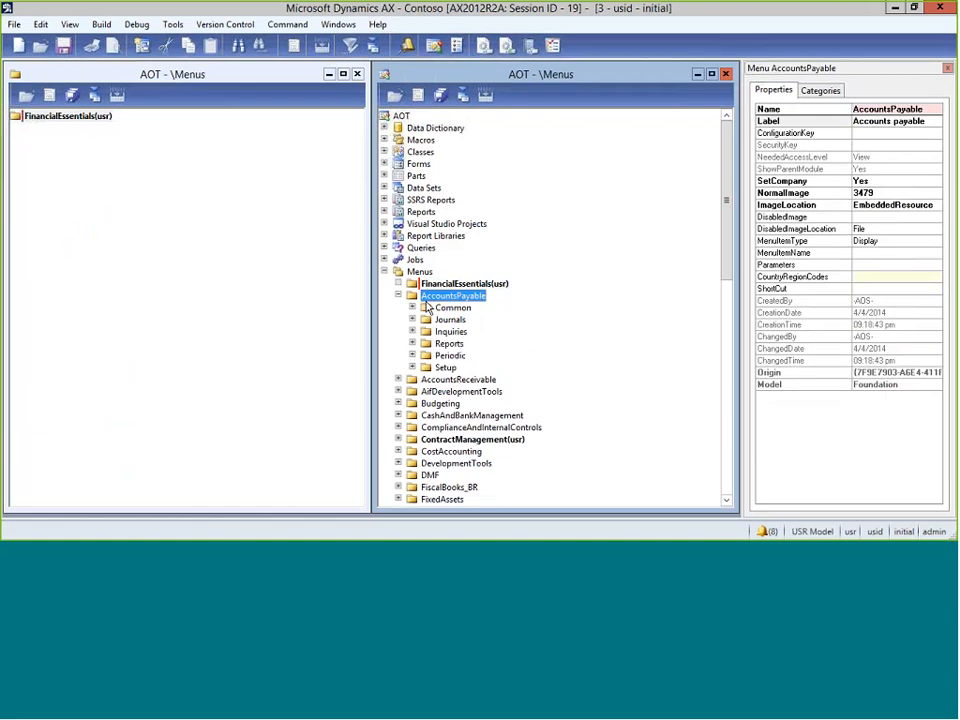
pyautogui.click(413, 309)
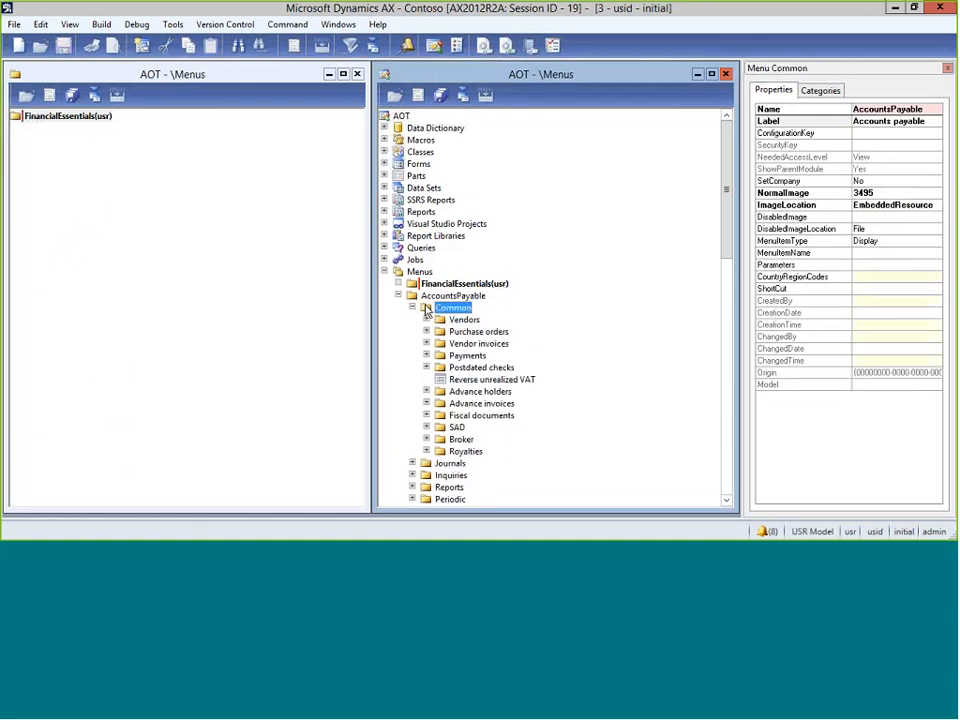
# Add a submenu to the FinancialEssentials menu and set its Name to Common
pyautogui.rightClick(66, 120)
pyautogui.moveTo(150, 124)
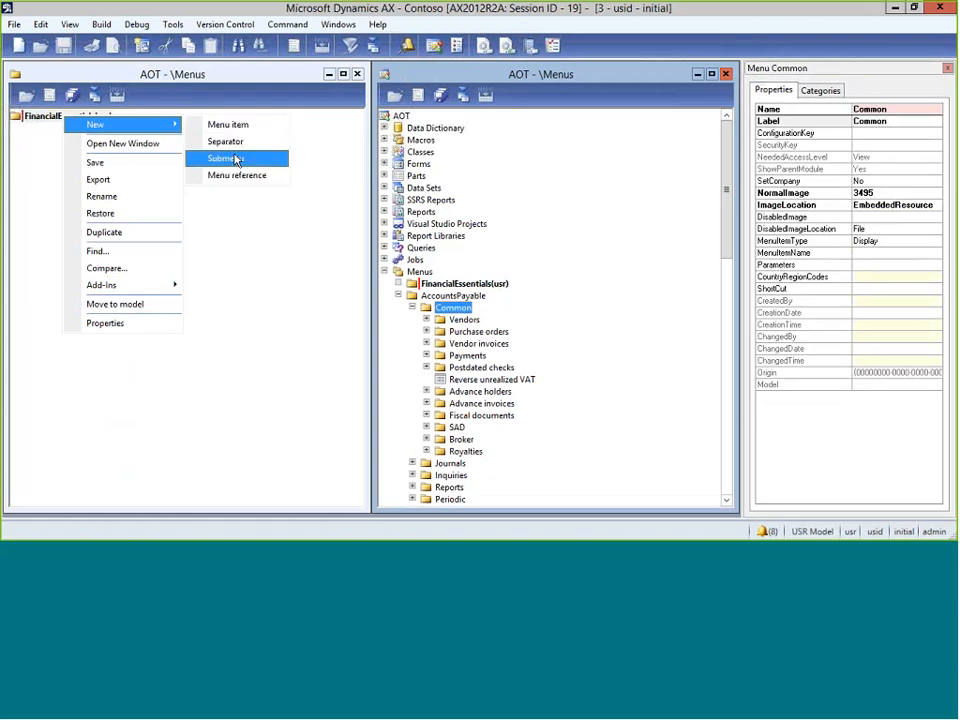
pyautogui.click(226, 159)
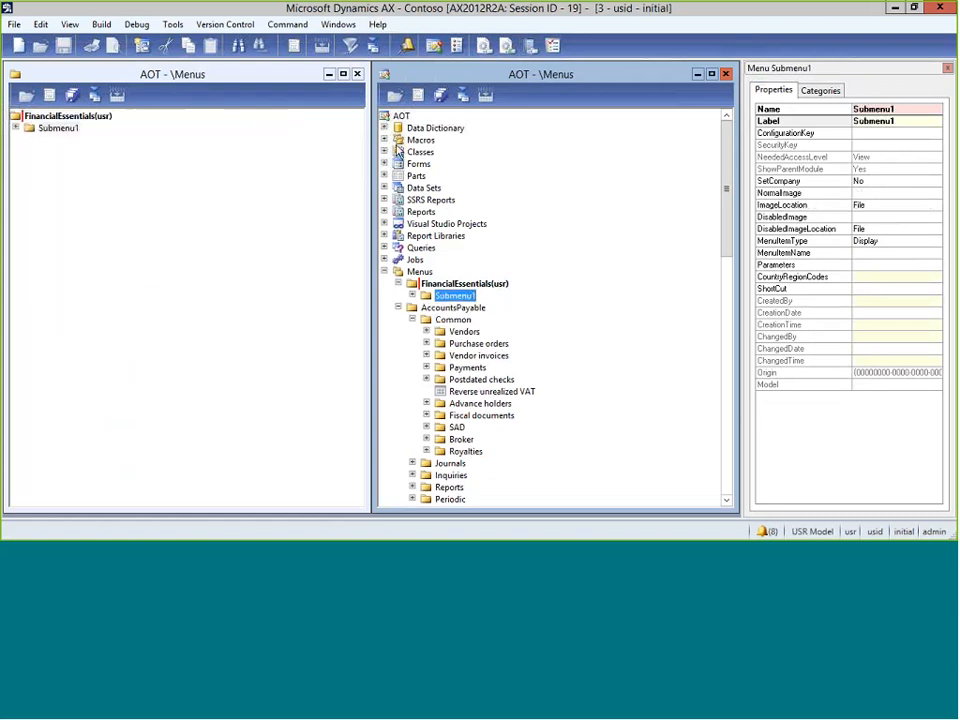
pyautogui.click(886, 108)
pyautogui.write('Com')
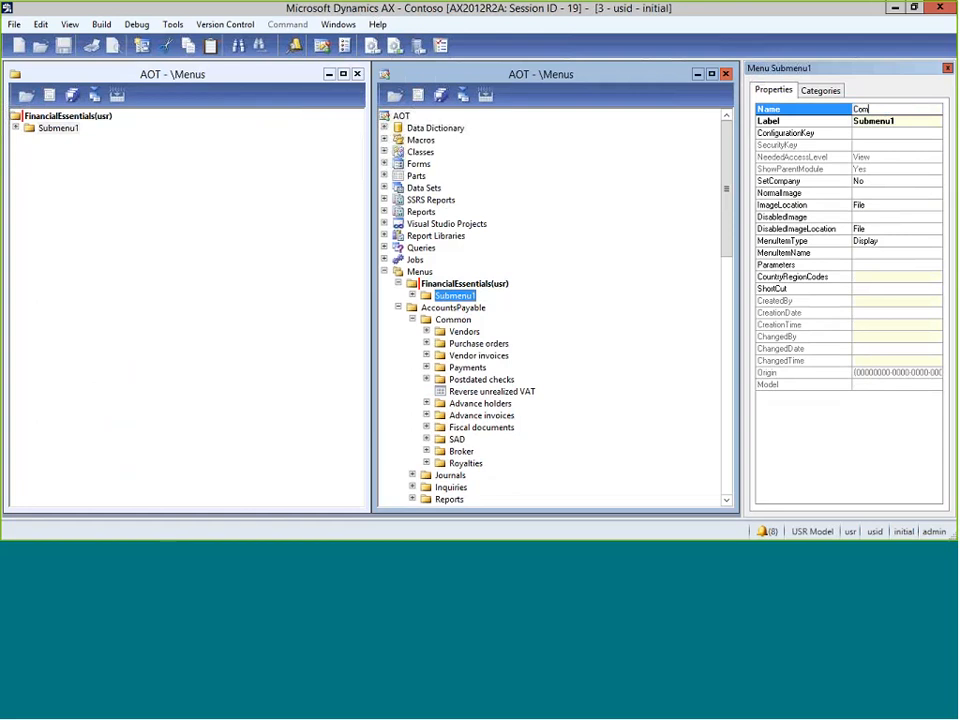
pyautogui.write('mon')
pyautogui.press('Tab')
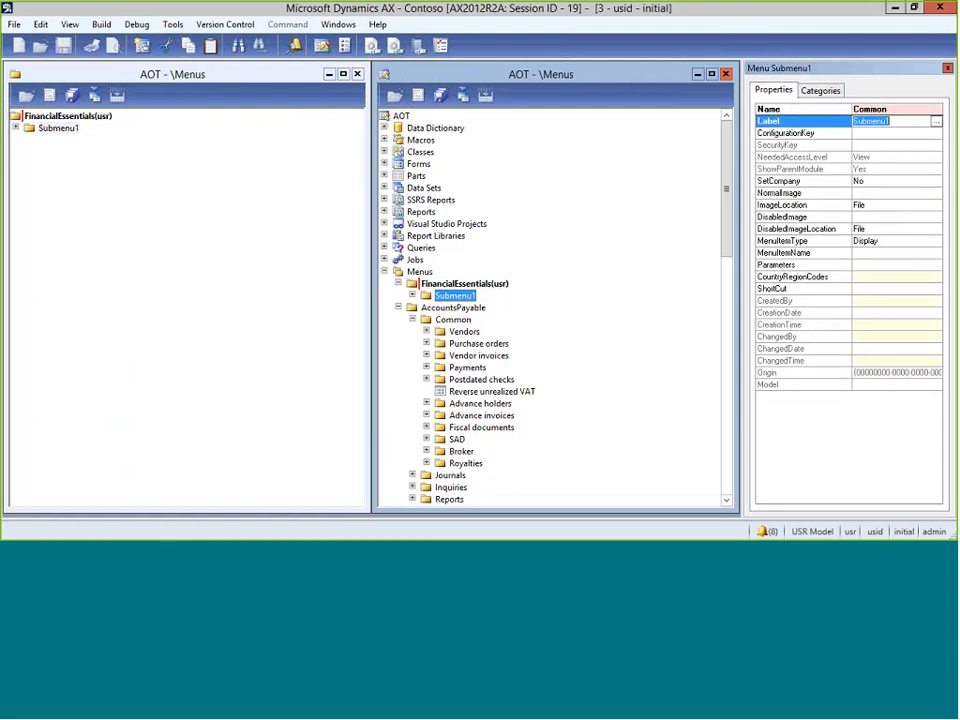
# Set the new submenu's Label to Common and copy the Vendors folder from AccountsPayable's Common folder into it
pyautogui.write('Common')
pyautogui.click(85, 147)
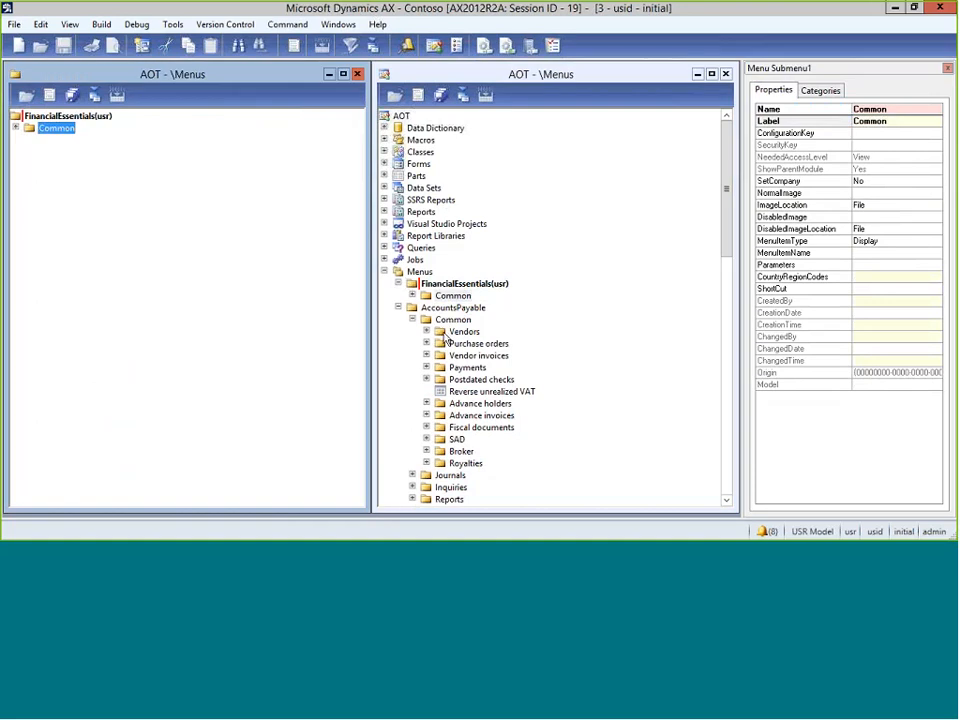
pyautogui.moveTo(463, 331); pyautogui.dragTo(57, 142)
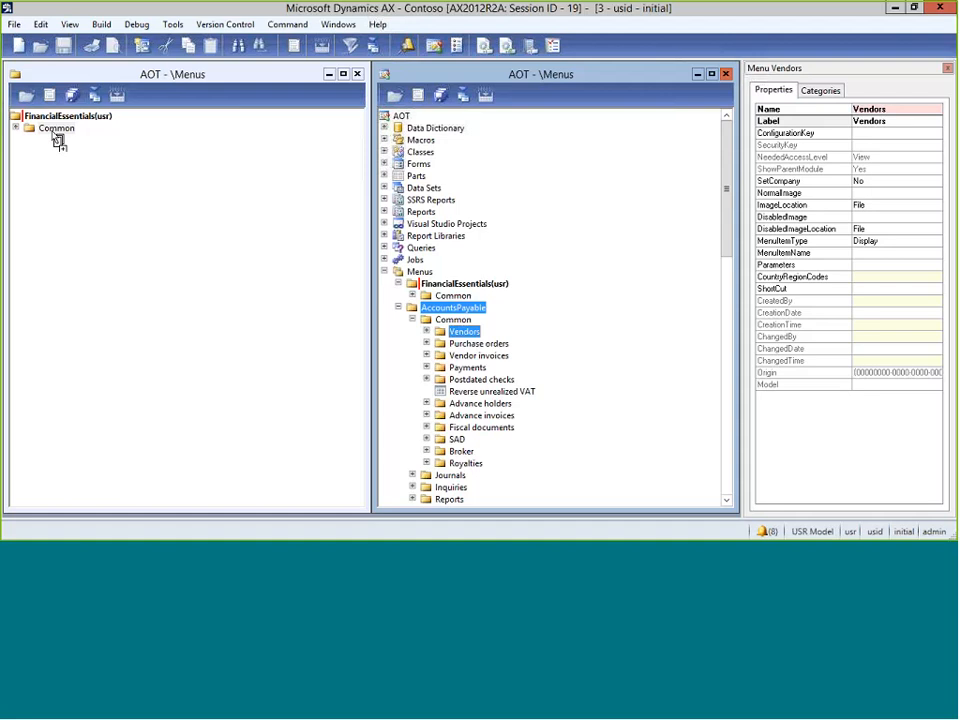
pyautogui.press('ctrl')
pyautogui.moveTo(57, 141)
pyautogui.mouseDown()
pyautogui.moveTo(87, 143)
pyautogui.moveTo(61, 144)
pyautogui.moveTo(55, 131)
pyautogui.moveTo(59, 138)
pyautogui.mouseUp()
pyautogui.doubleClick(70, 142)
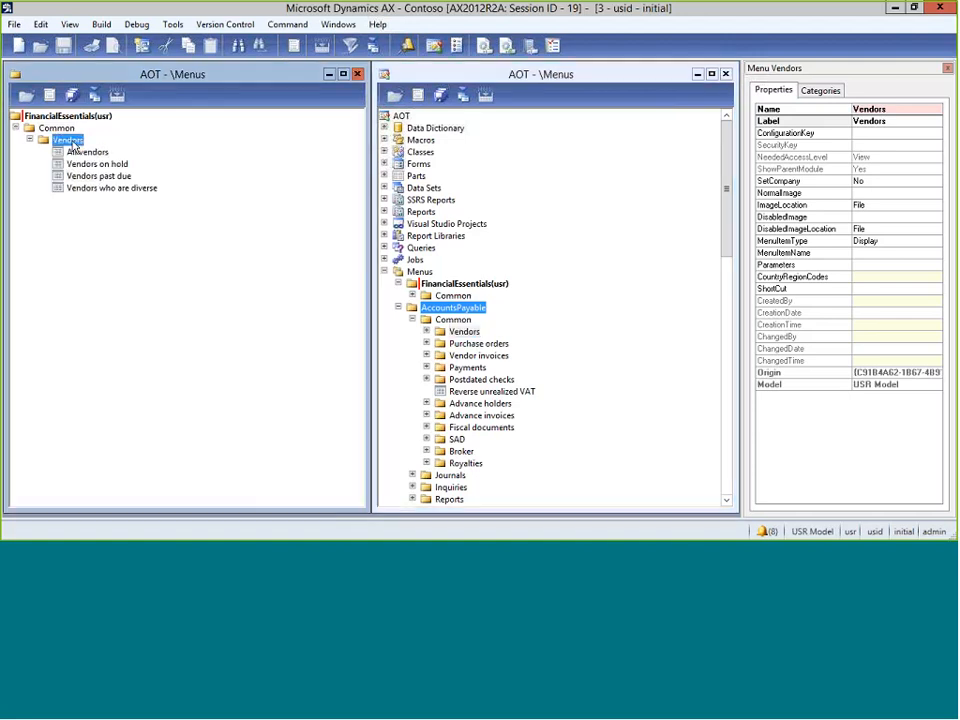
# Copy the Customers folder from AccountsReceivable's Common folder into the Common submenu of FinancialEssentials
pyautogui.click(399, 308)
pyautogui.click(399, 319)
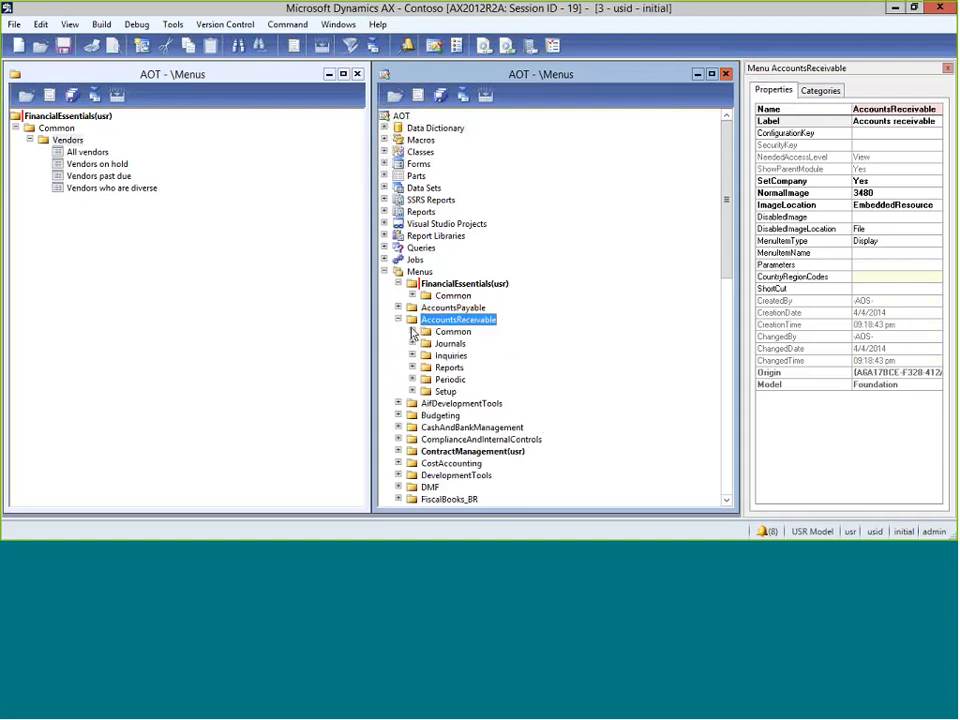
pyautogui.click(412, 331)
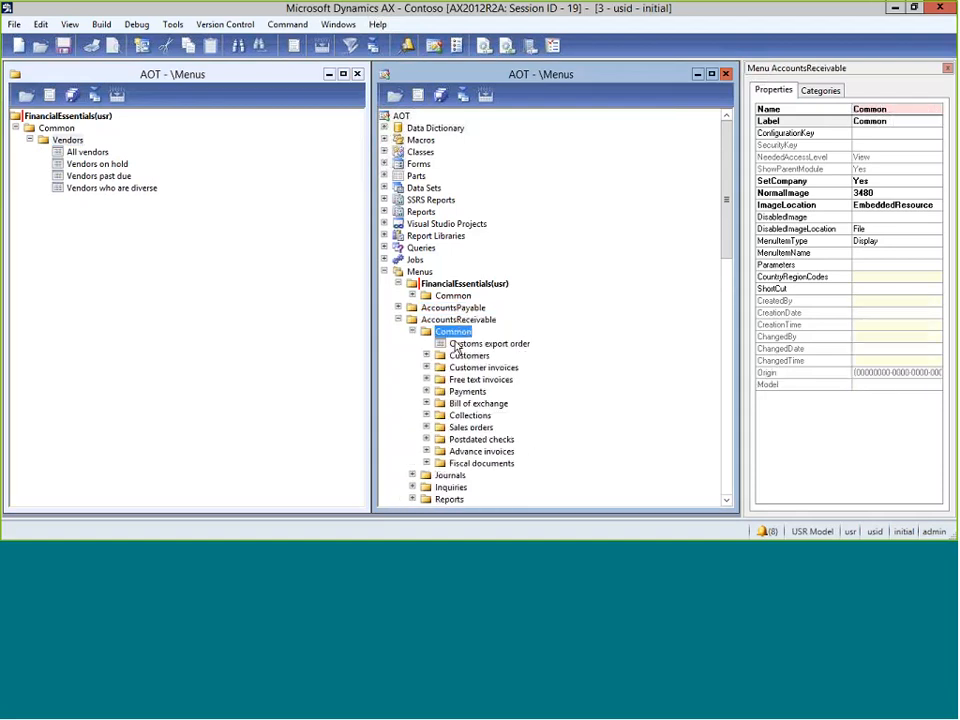
pyautogui.click(455, 356)
pyautogui.hotkey('shift', 'Down')
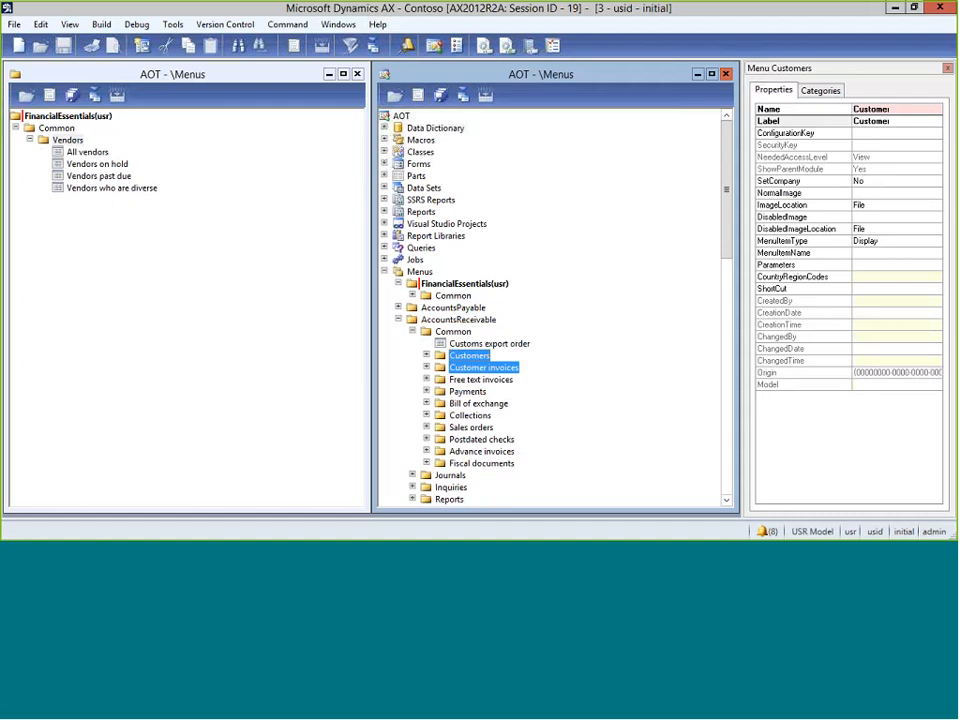
pyautogui.moveTo(65, 138); pyautogui.dragTo(56, 128)
pyautogui.doubleClick(73, 140)
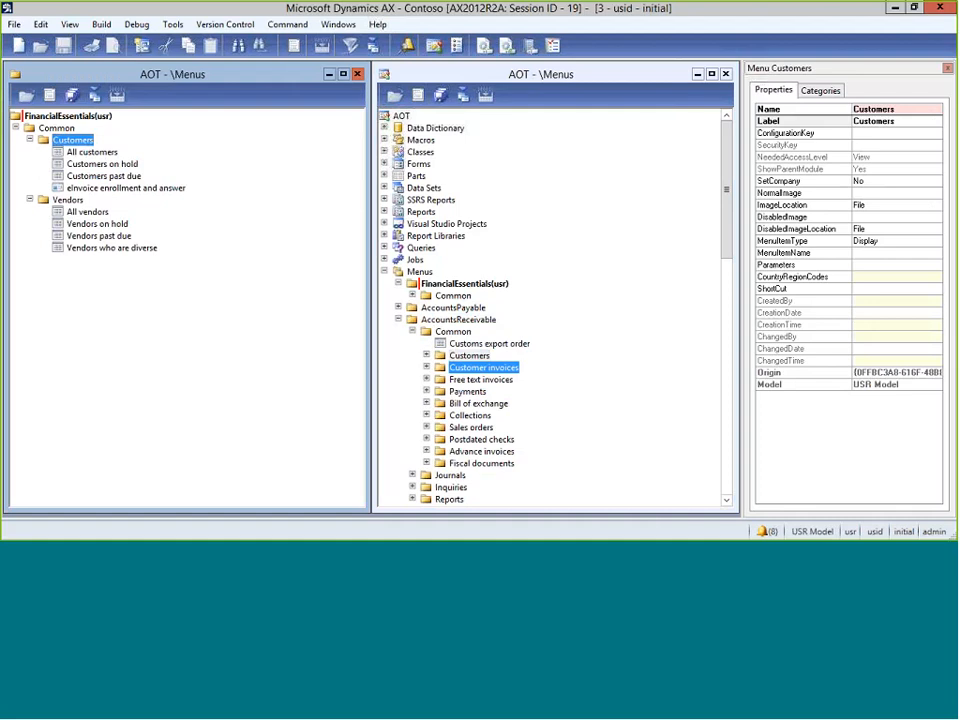
# Add another submenu directly under the FinancialEssentials menu and set its Name to Journals
pyautogui.rightClick(37, 117)
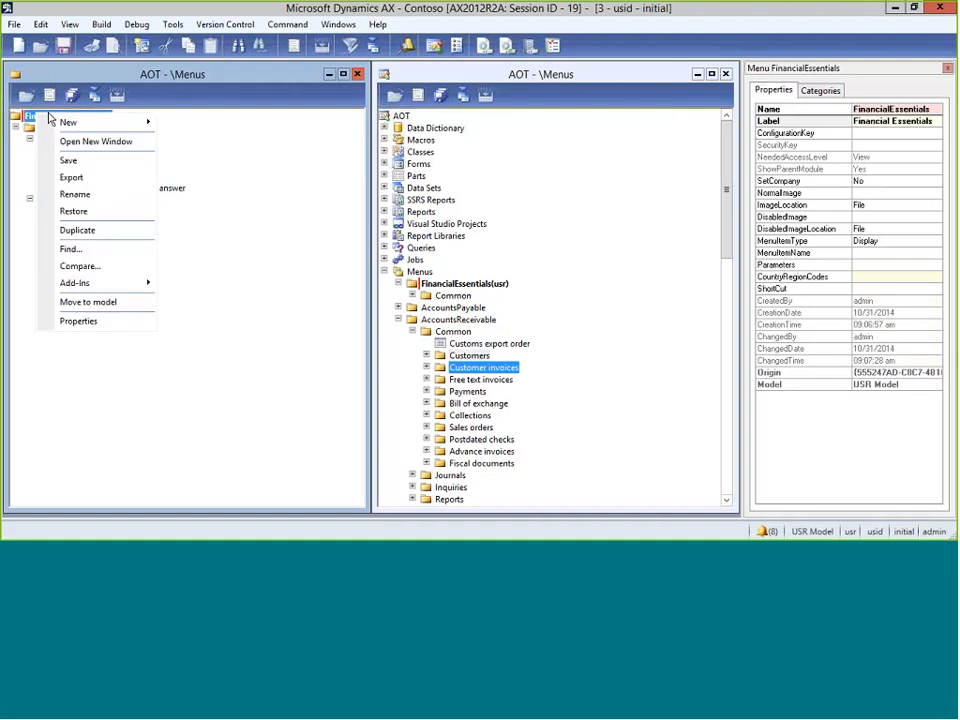
pyautogui.moveTo(70, 122)
pyautogui.click(215, 158)
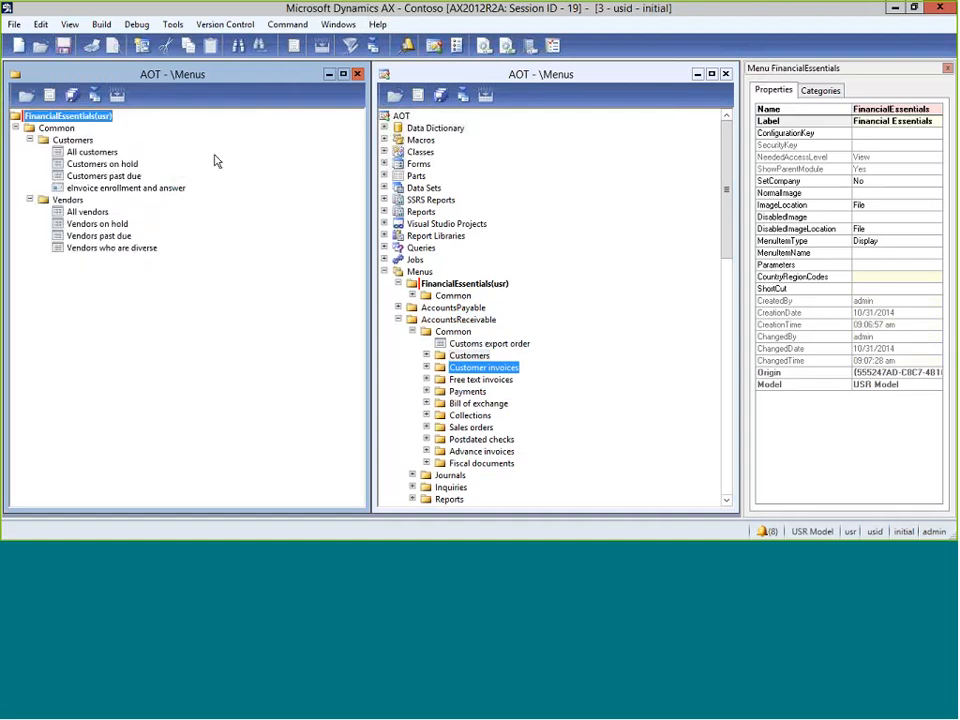
pyautogui.click(912, 108)
pyautogui.write('Jo')
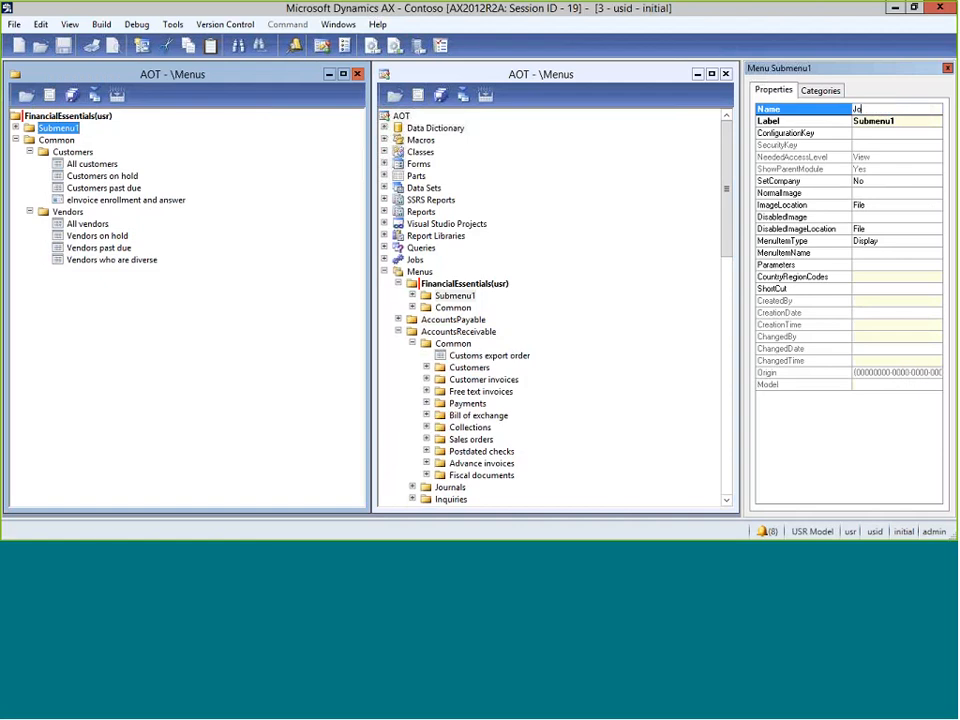
pyautogui.write('urnals')
pyautogui.press('Return')
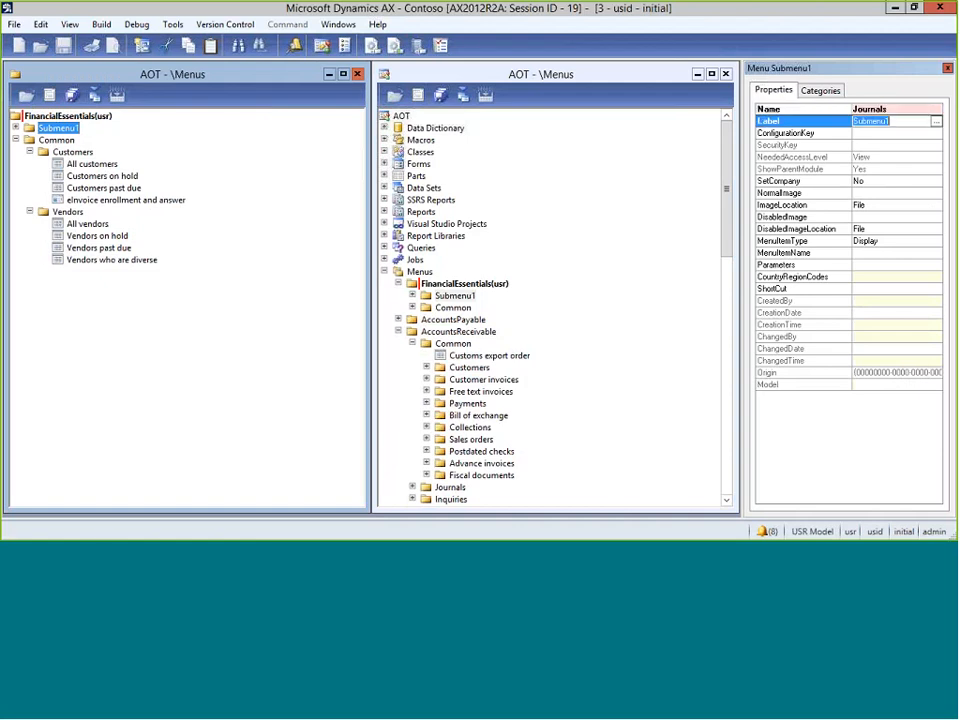
# Set the Label of the new FinancialEssentials submenu to Journals
pyautogui.write('Journals')
pyautogui.press('BackSpace')
pyautogui.press('BackSpace')
pyautogui.press('BackSpace')
pyautogui.press('BackSpace')
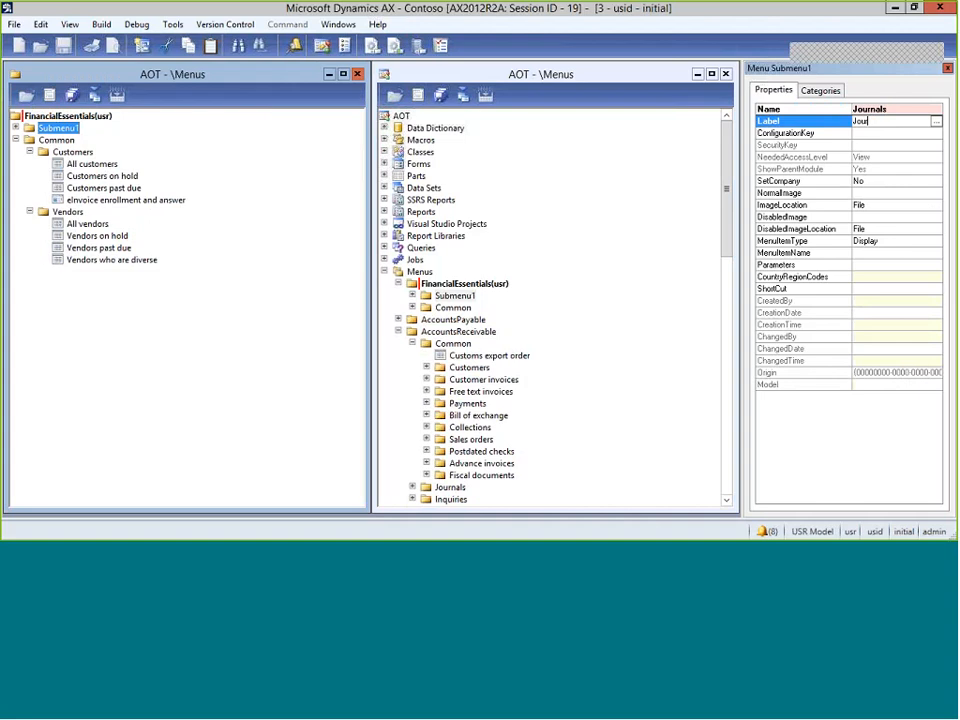
pyautogui.write('nals')
pyautogui.click(127, 317)
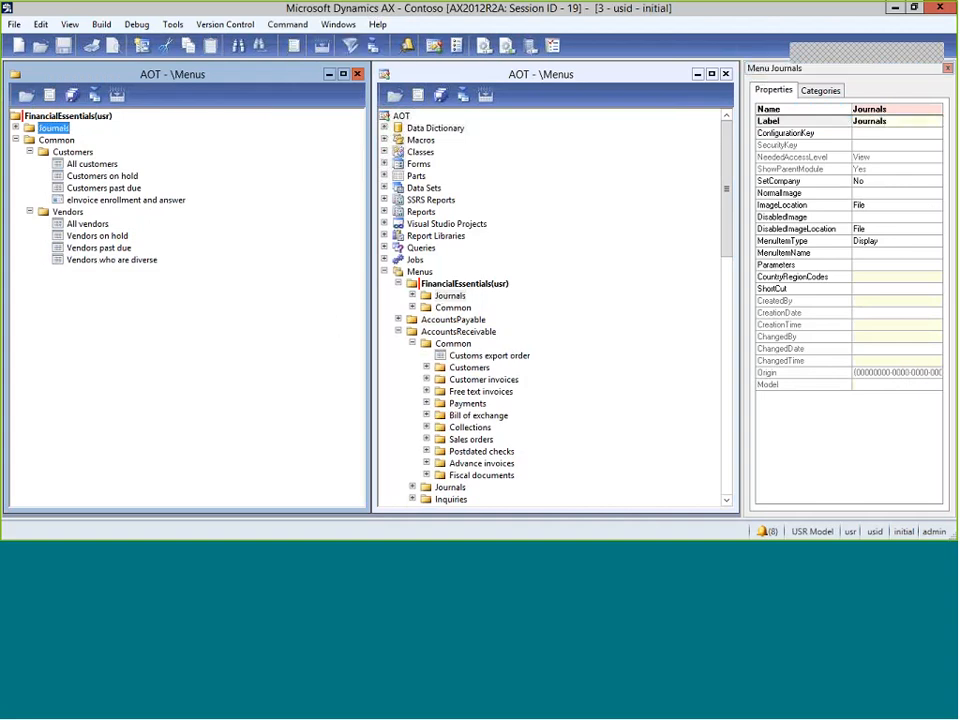
# Copy the Price/discount and Payments folders from AccountsReceivable's Journals into the Journals submenu of FinancialEssentials
pyautogui.click(414, 487)
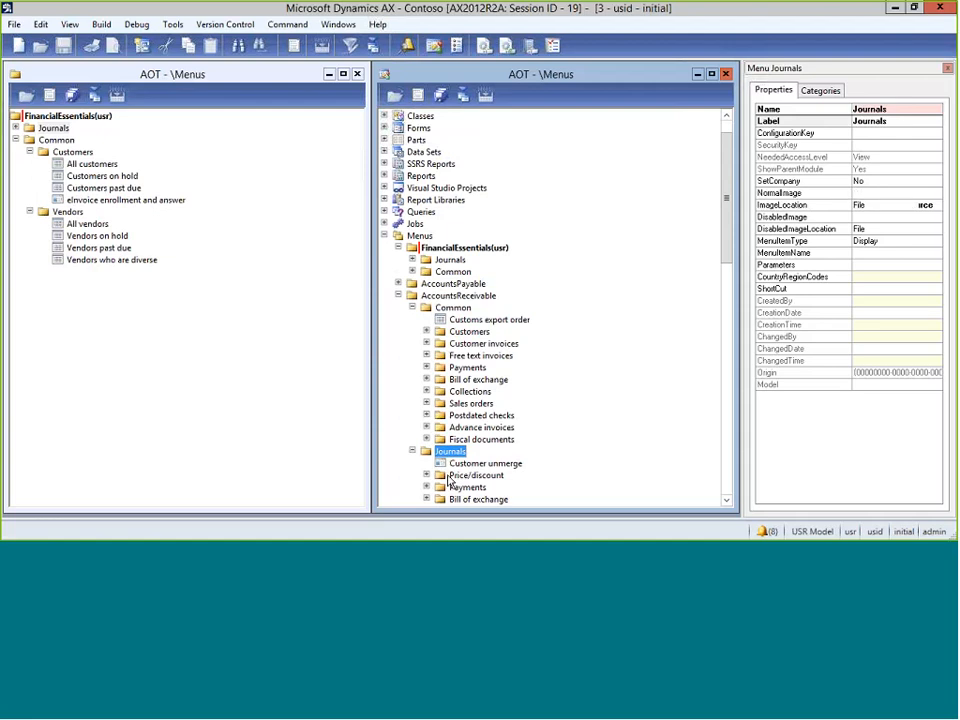
pyautogui.click(452, 476)
pyautogui.moveTo(70, 142); pyautogui.dragTo(56, 129)
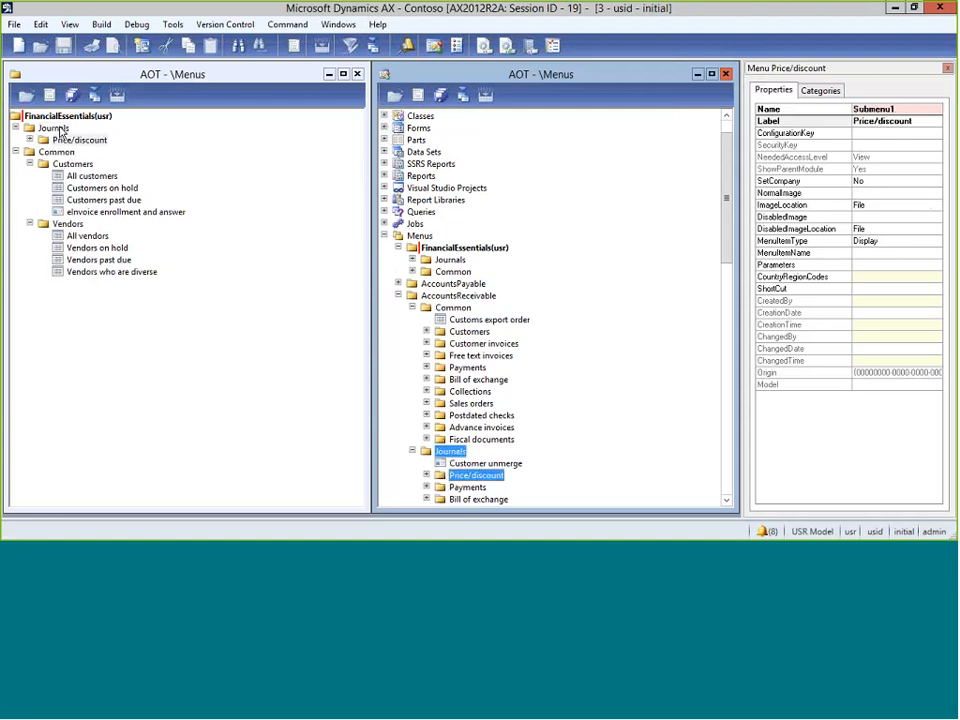
pyautogui.click(426, 488)
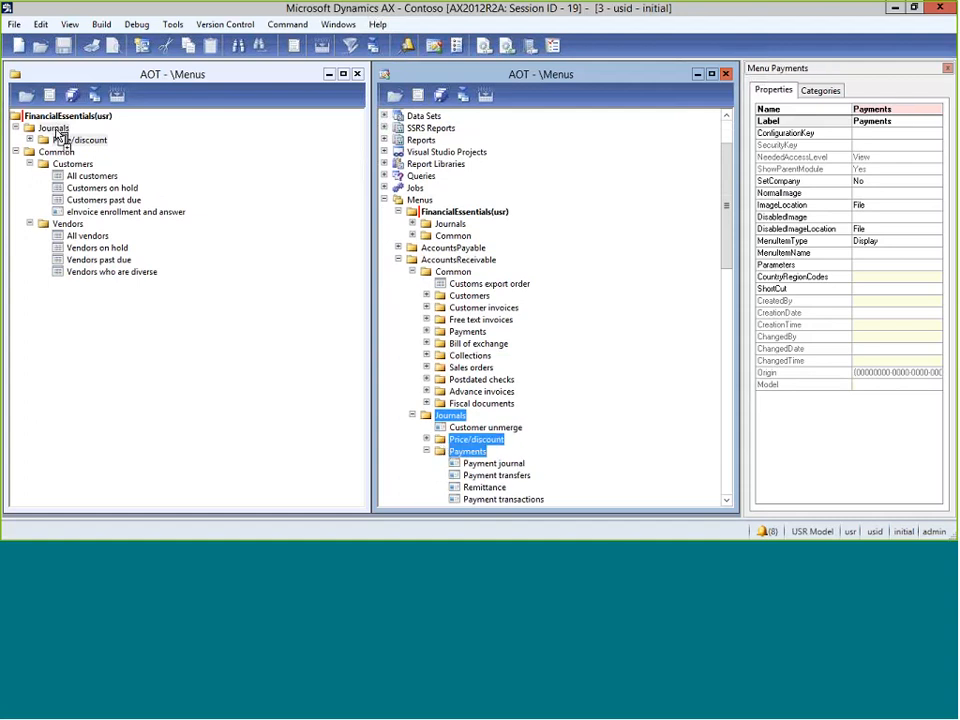
pyautogui.moveTo(58, 133); pyautogui.dragTo(56, 130)
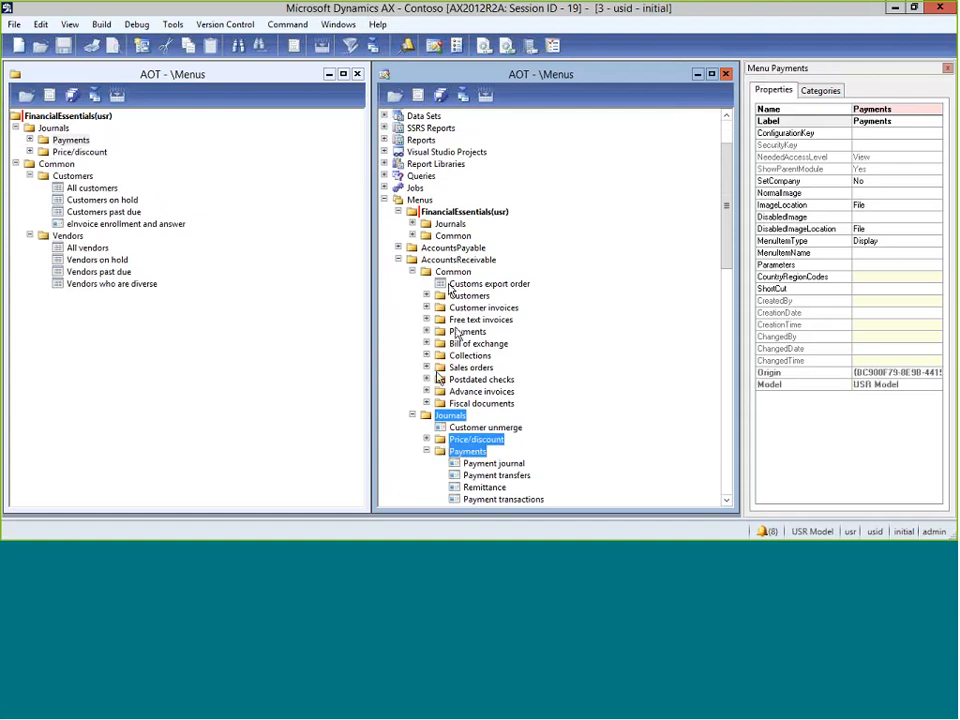
# Copy the Invoices folder from AccountsPayable's Journals into the Journals submenu of FinancialEssentials
pyautogui.click(398, 248)
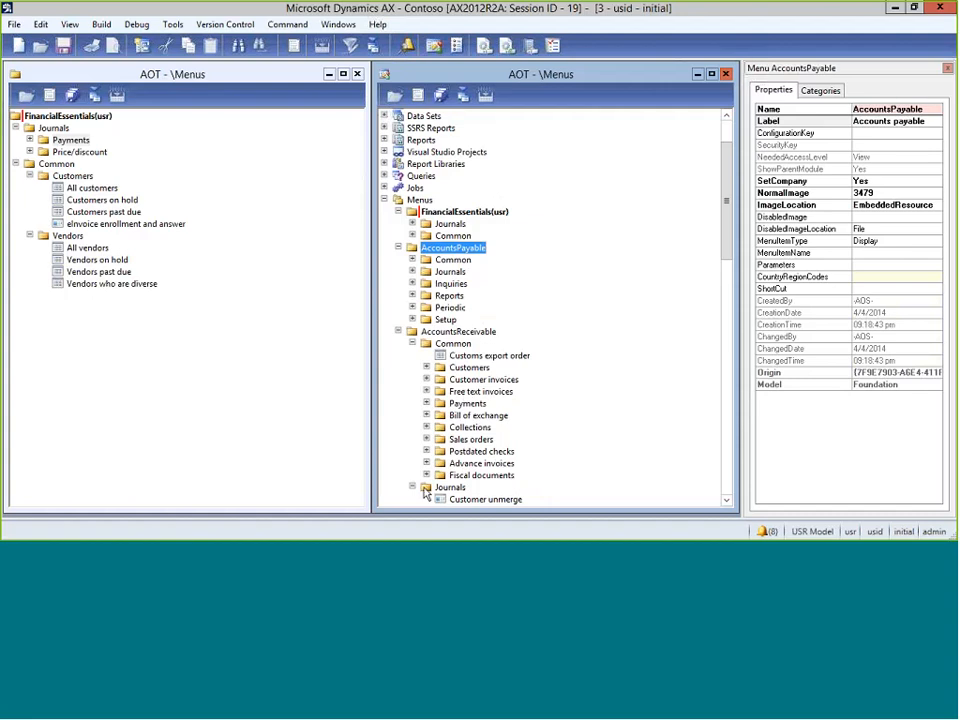
pyautogui.scroll(-2, 479, 456)
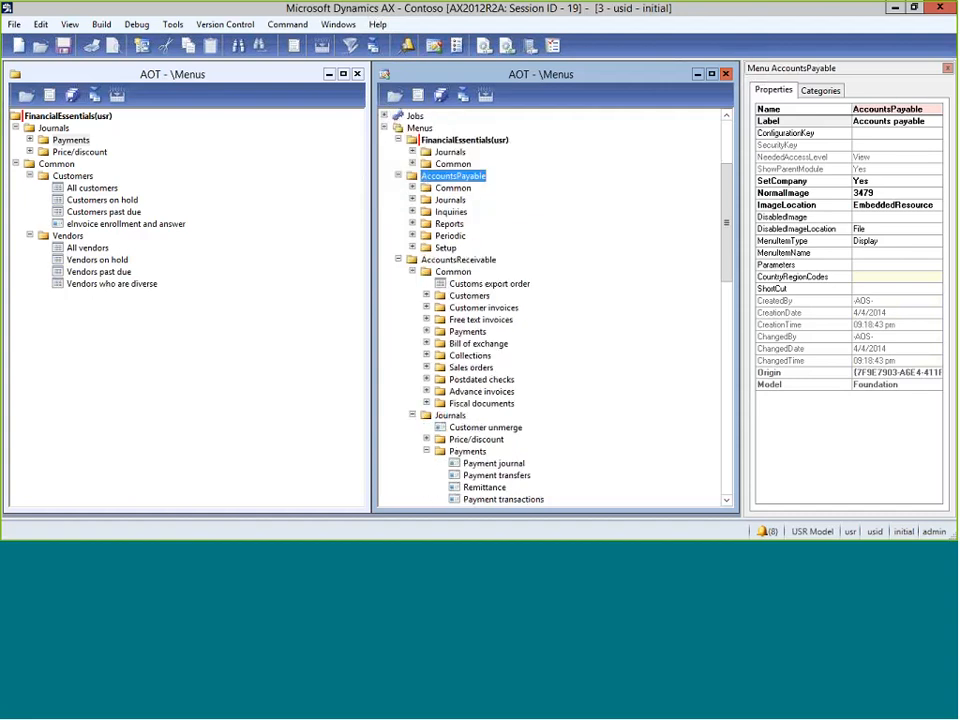
pyautogui.doubleClick(462, 201)
pyautogui.moveTo(439, 214); pyautogui.dragTo(64, 136)
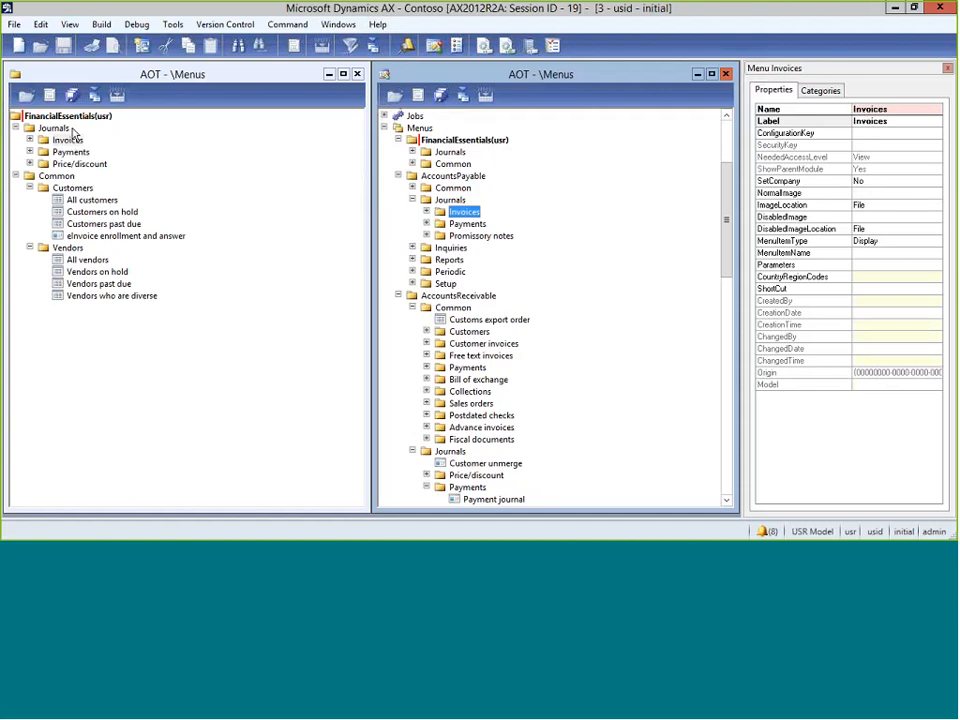
# Copy the Payments folder from AccountsPayable's Journals into the same Journals submenu, and save the FinancialEssentials menu
pyautogui.click(467, 224)
pyautogui.keyDown('shift'); pyautogui.click(481, 236); pyautogui.keyUp('shift')
pyautogui.moveTo(481, 236); pyautogui.dragTo(60, 128)
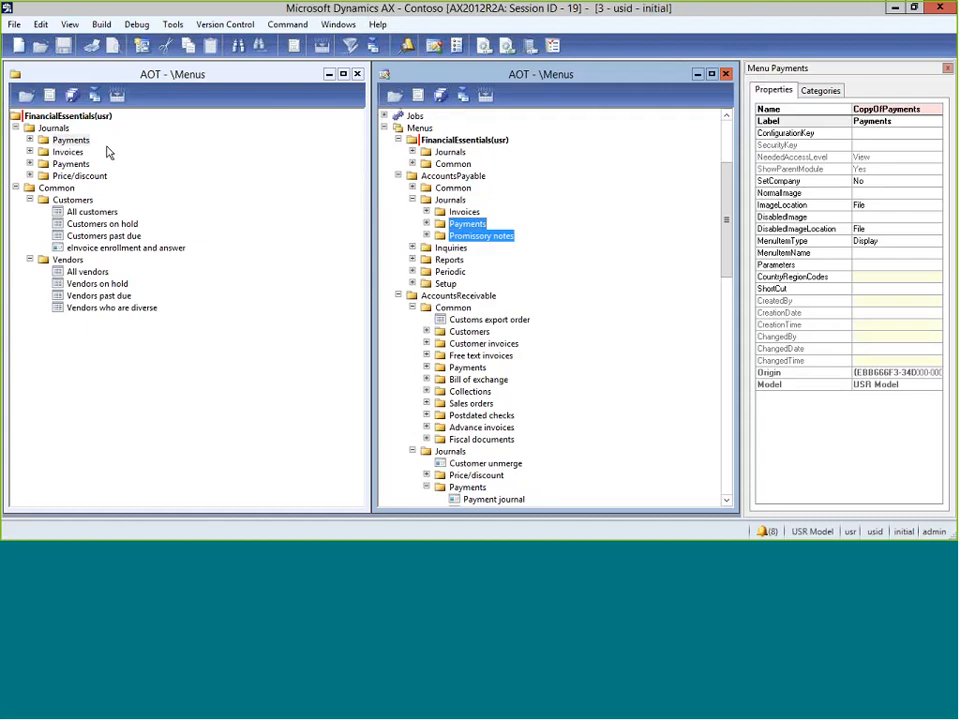
pyautogui.click(72, 96)
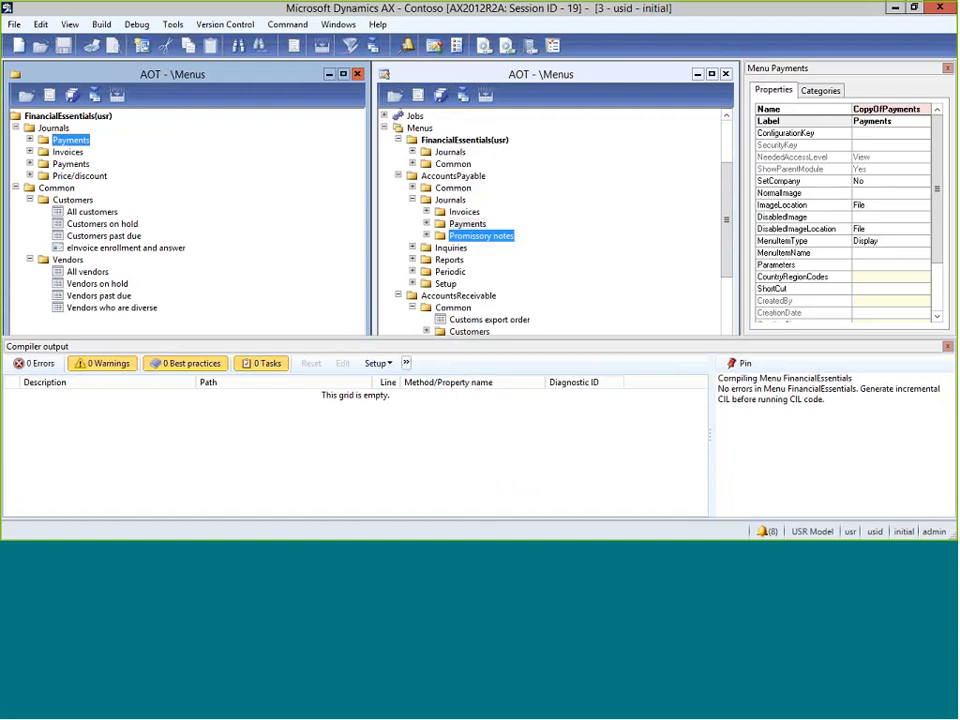
pyautogui.click(947, 348)
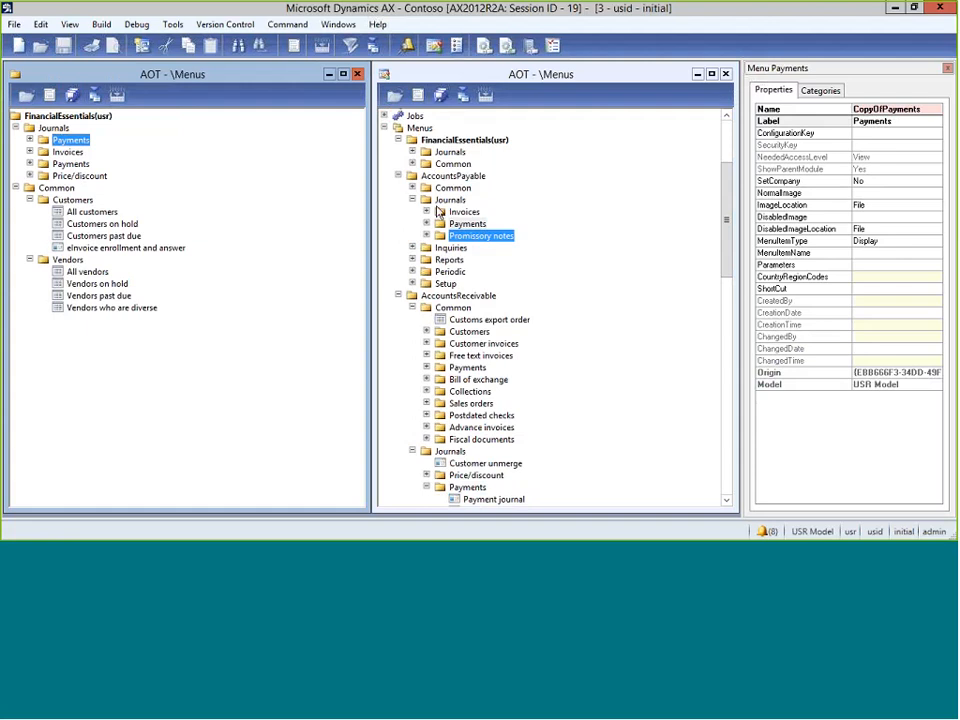
# Collapse the AccountsPayable and AccountsReceivable menus in the AOT and expand MainMenu
pyautogui.click(397, 176)
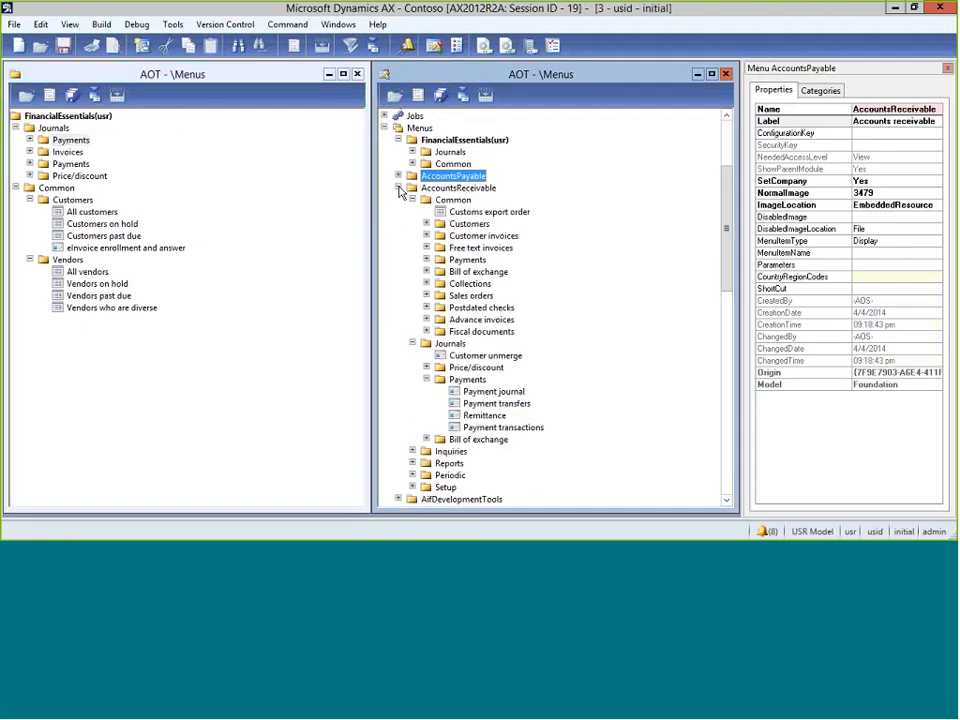
pyautogui.doubleClick(458, 188)
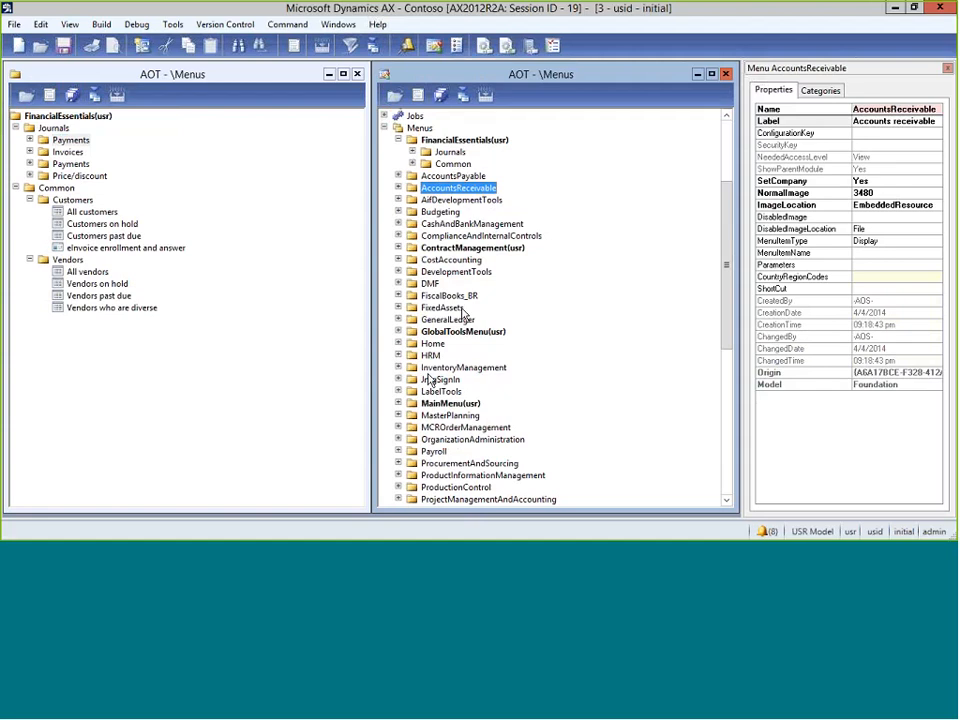
pyautogui.click(398, 403)
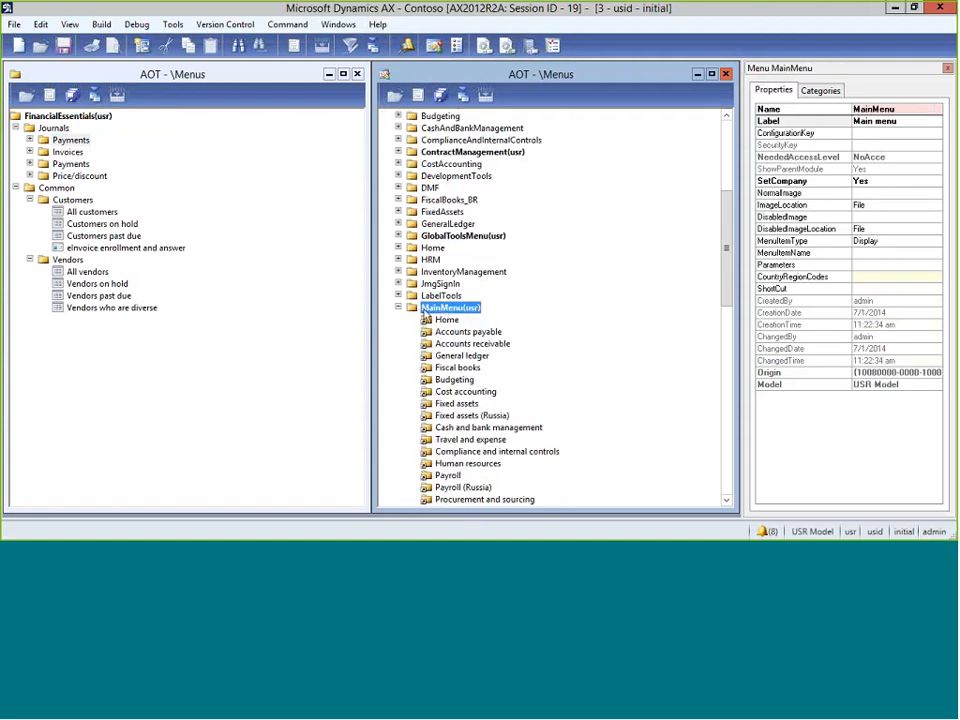
# Try copying the whole FinancialEssentials menu into MainMenu, and remove that copy again
pyautogui.moveTo(56, 117); pyautogui.dragTo(443, 313)
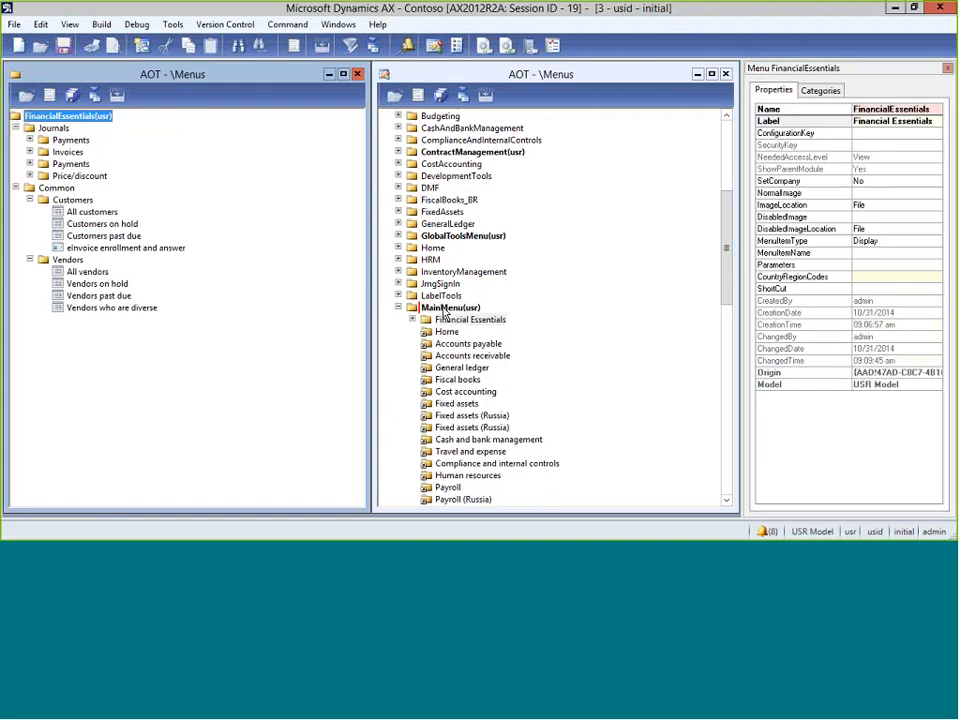
pyautogui.click(445, 319)
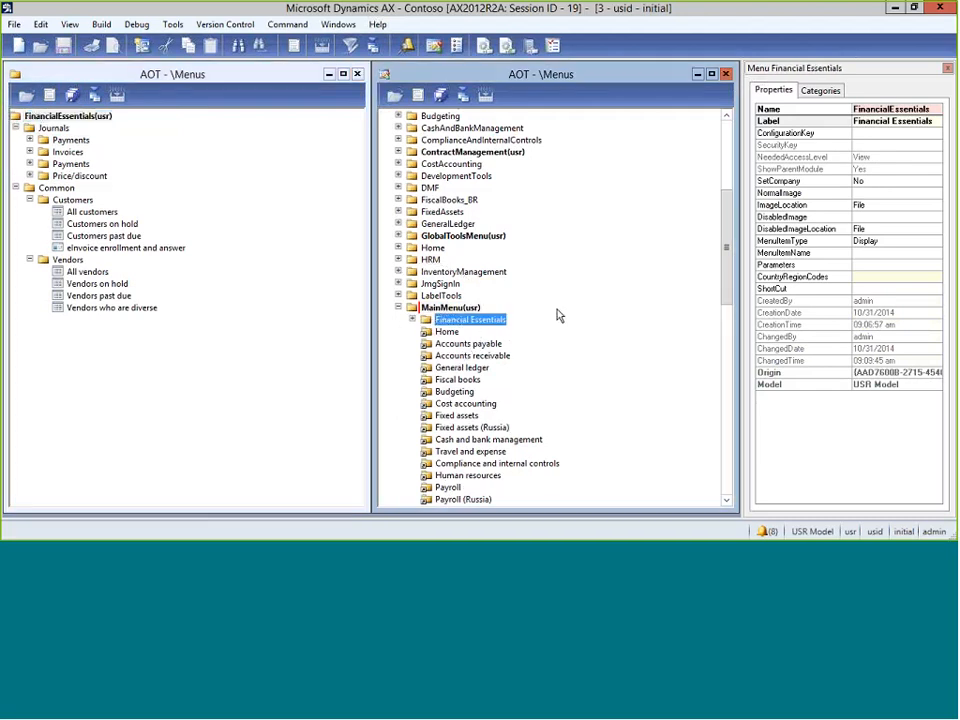
pyautogui.press('Delete')
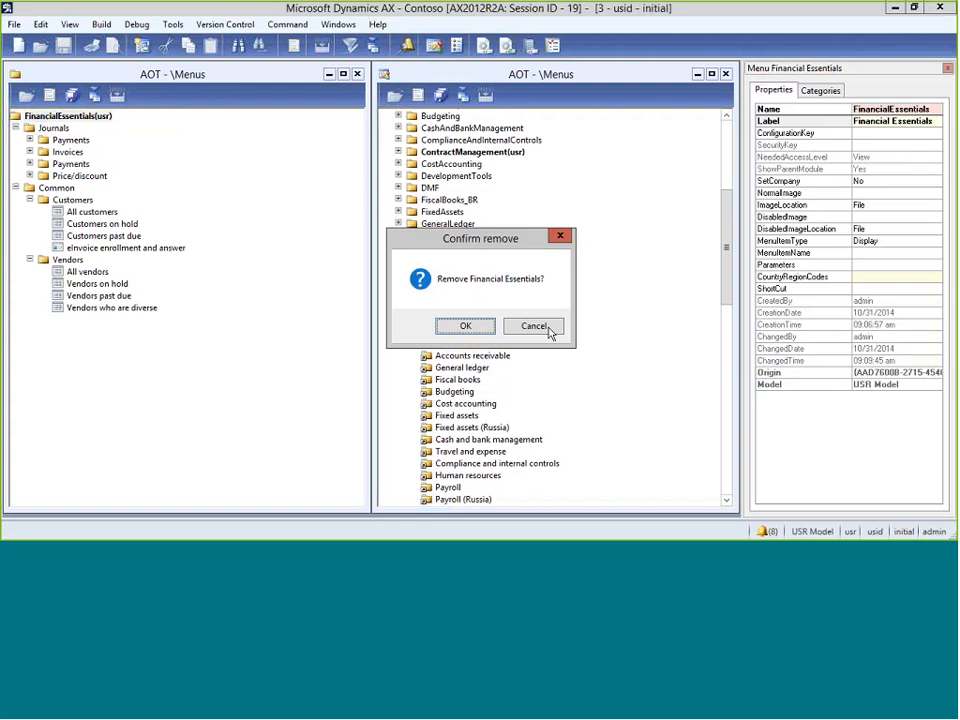
pyautogui.click(451, 330)
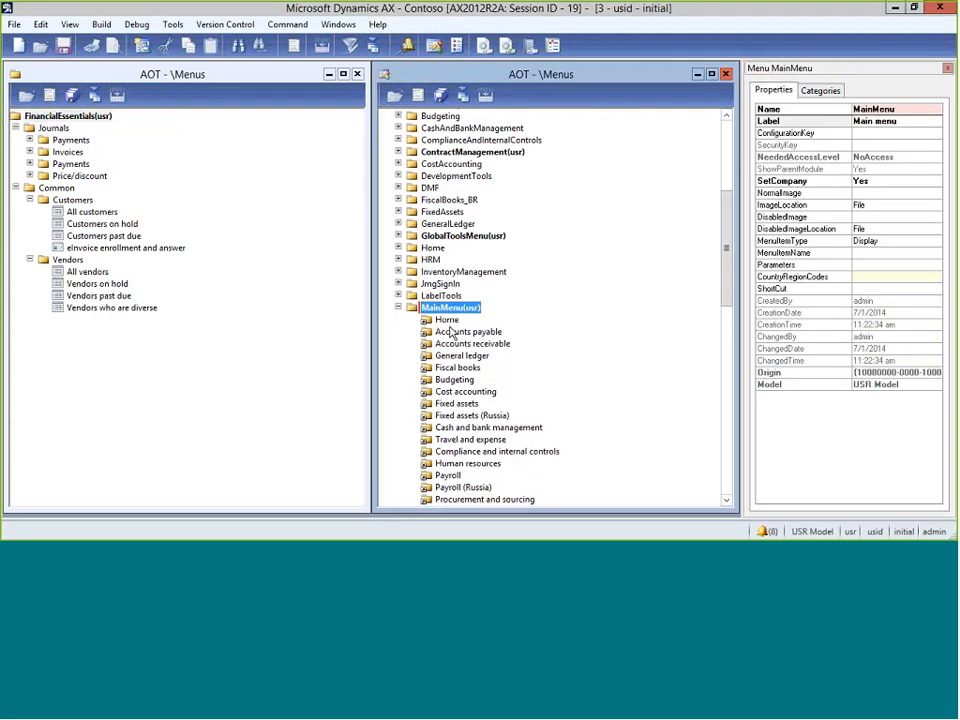
pyautogui.rightClick(431, 309)
pyautogui.moveTo(469, 318)
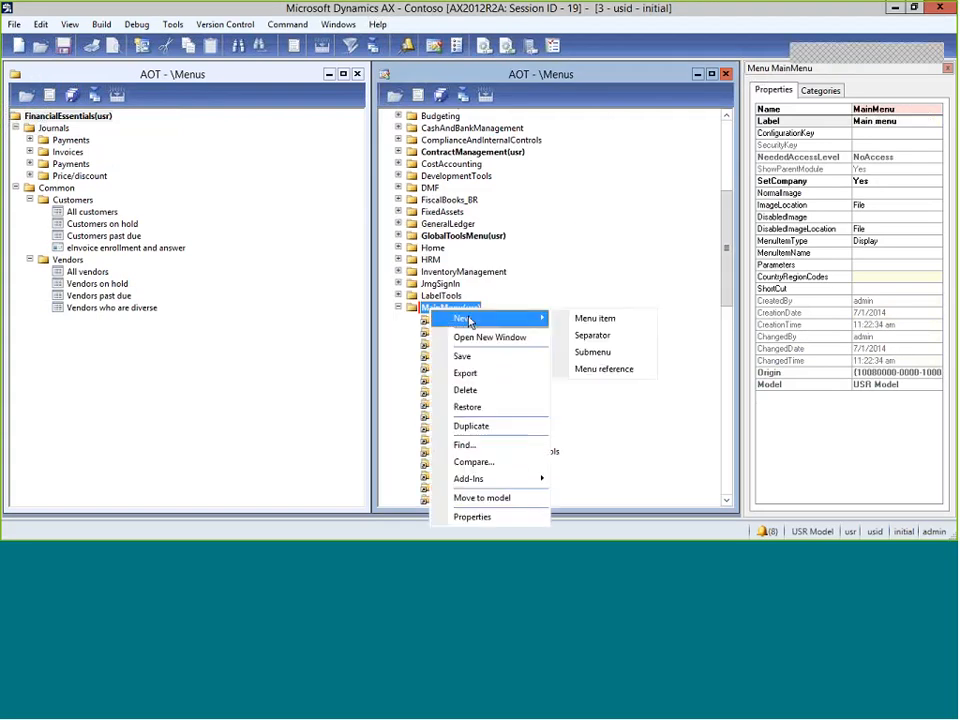
pyautogui.click(608, 370)
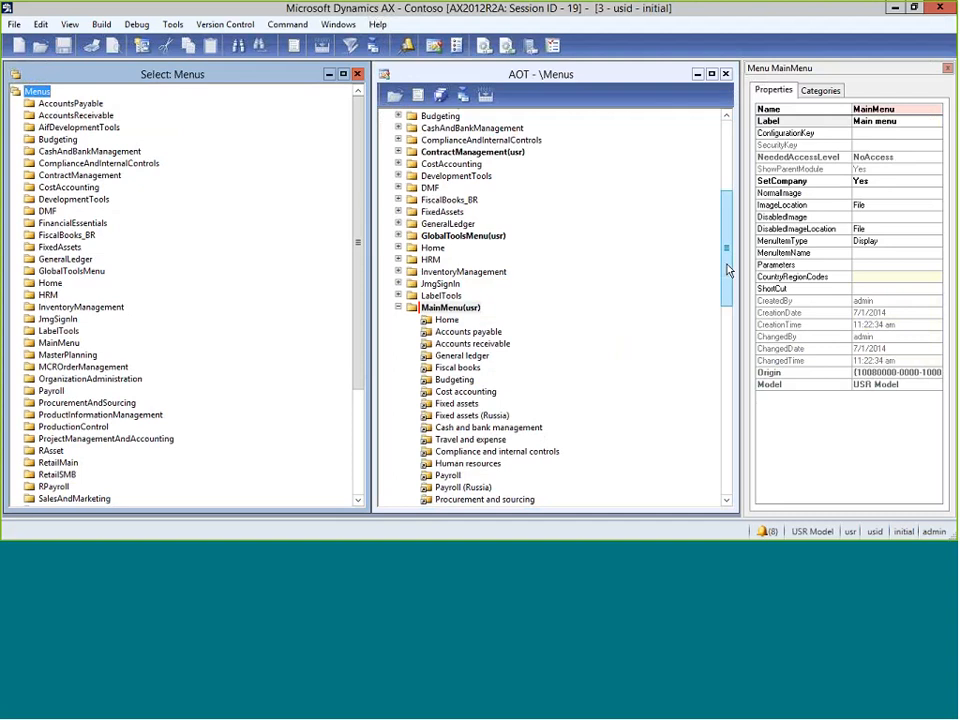
pyautogui.moveTo(728, 270)
pyautogui.mouseDown()
pyautogui.moveTo(724, 334)
pyautogui.moveTo(727, 295)
pyautogui.mouseUp()
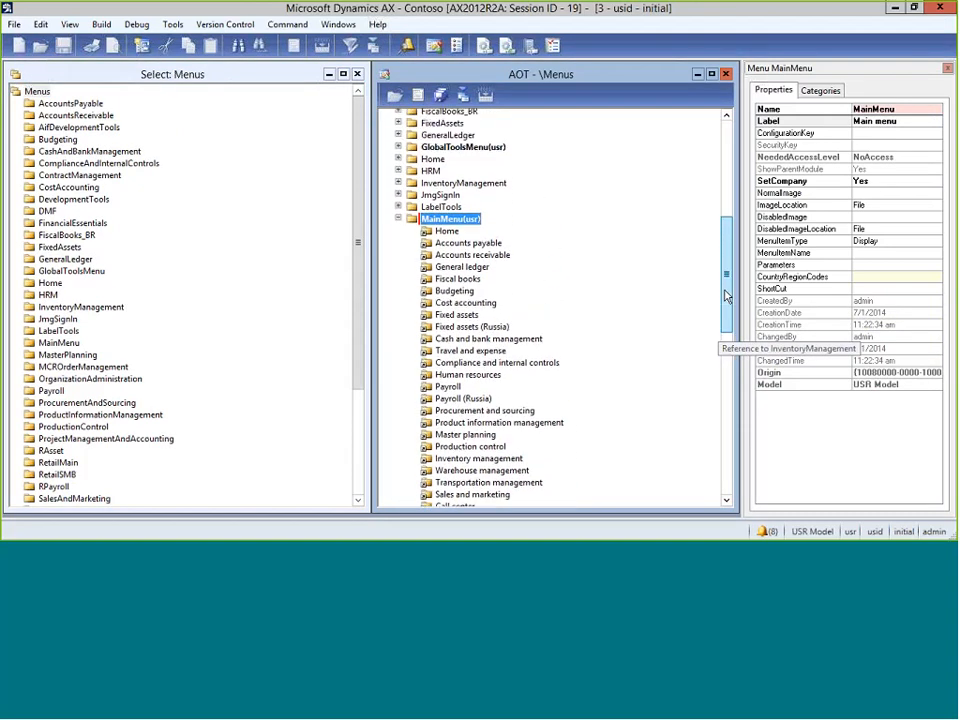
pyautogui.click(358, 75)
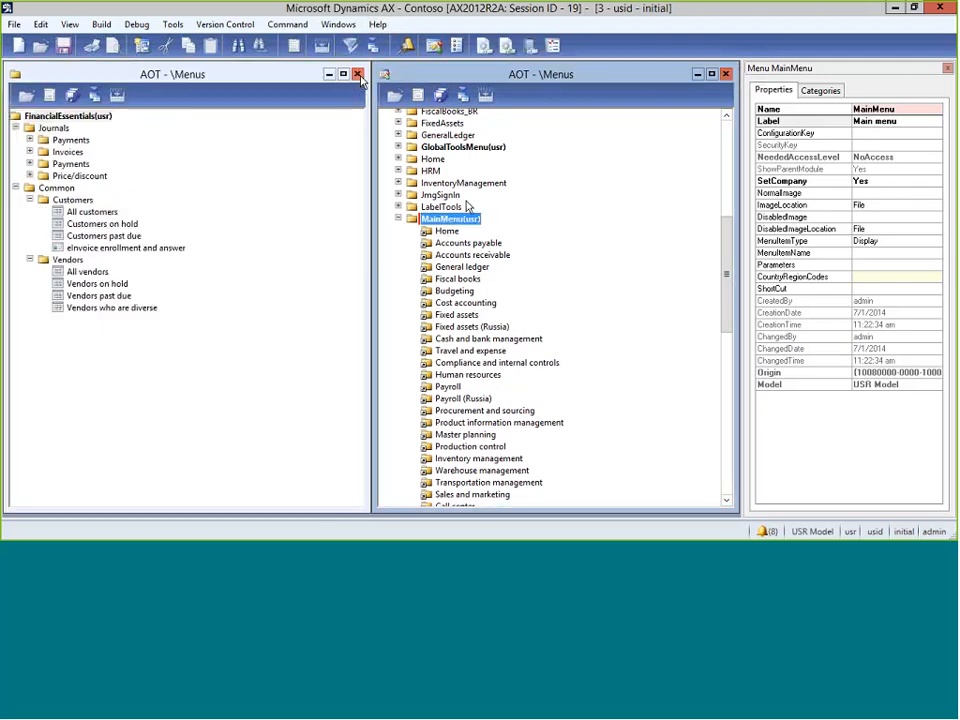
# Add a new menu reference under MainMenu that points to the FinancialEssentials menu
pyautogui.rightClick(449, 221)
pyautogui.moveTo(480, 224)
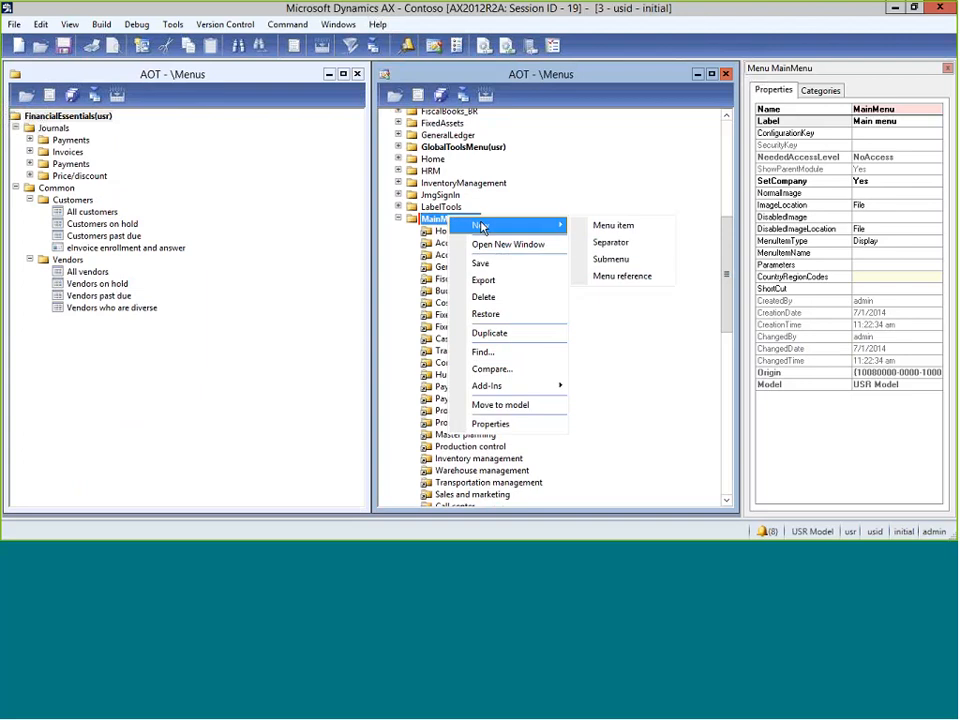
pyautogui.click(606, 276)
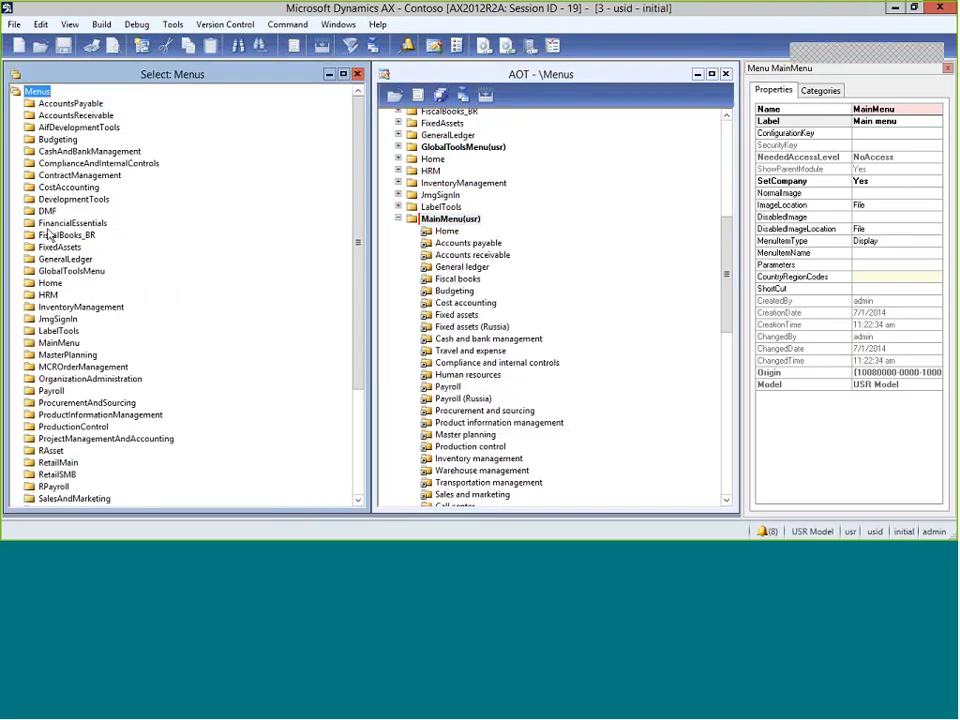
pyautogui.moveTo(52, 223); pyautogui.dragTo(430, 223)
# Move the Financial Essentials reference up within MainMenu to directly below Home, and save the menu changes
pyautogui.moveTo(722, 300); pyautogui.dragTo(730, 368)
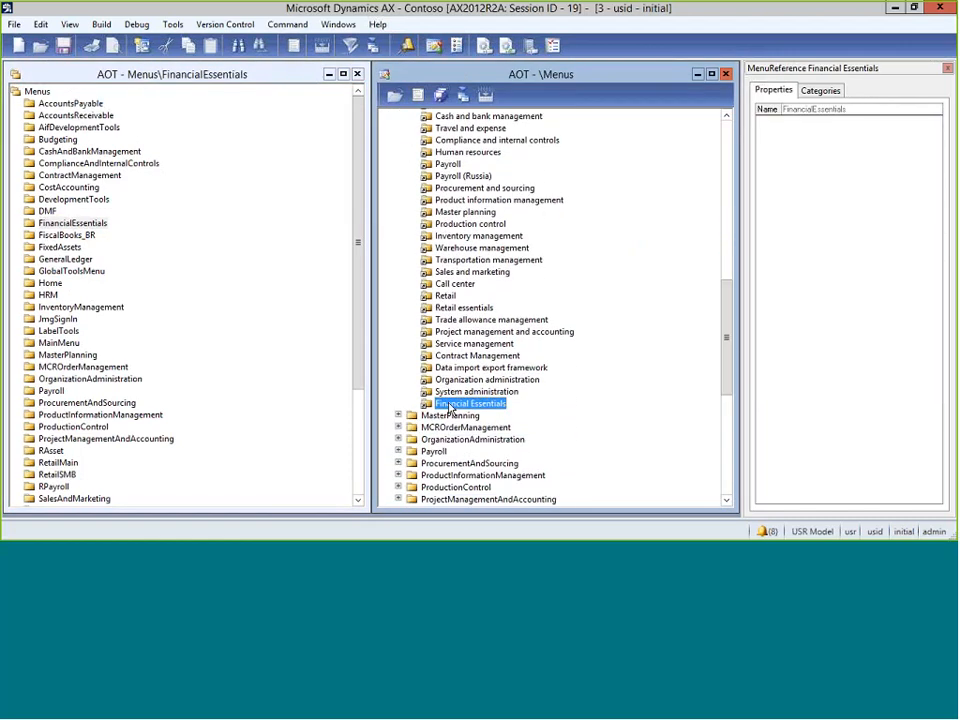
pyautogui.hotkey('alt', 'Up')
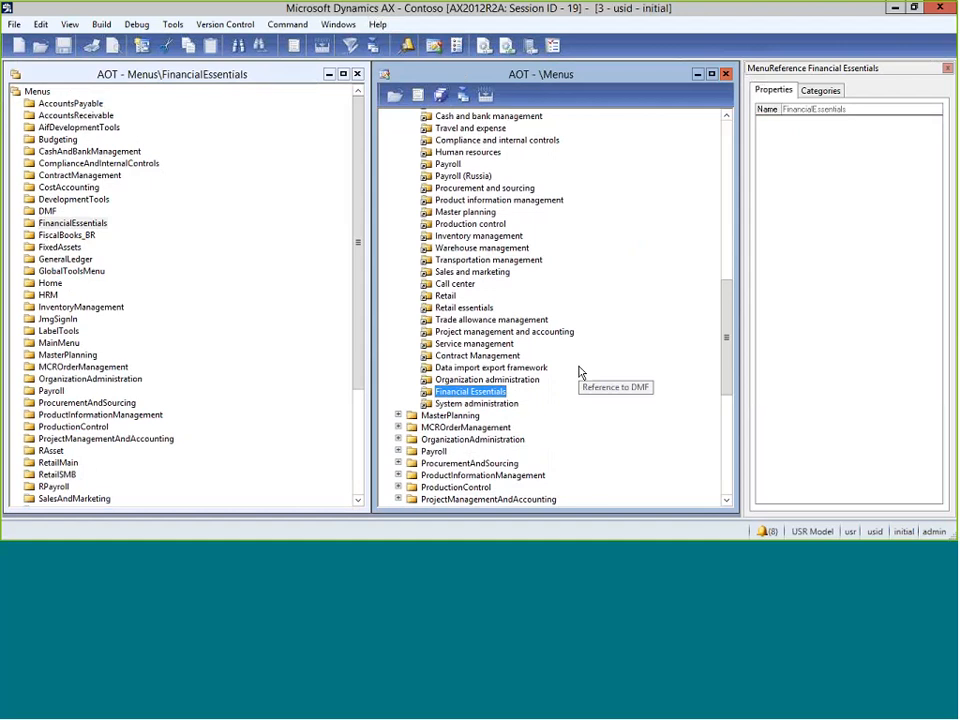
pyautogui.hotkey('alt', 'Up')
pyautogui.hotkey('alt', 'Up')
pyautogui.hotkey('alt', 'Up')
pyautogui.hotkey('alt', 'Up')
pyautogui.hotkey('alt', 'Up')
pyautogui.hotkey('alt', 'Up')
pyautogui.hotkey('alt', 'Up')
pyautogui.hotkey('alt', 'Up')
pyautogui.hotkey('alt', 'Up')
pyautogui.hotkey('alt', 'Up')
pyautogui.hotkey('alt', 'Up')
pyautogui.hotkey('alt', 'Up')
pyautogui.hotkey('alt', 'Up')
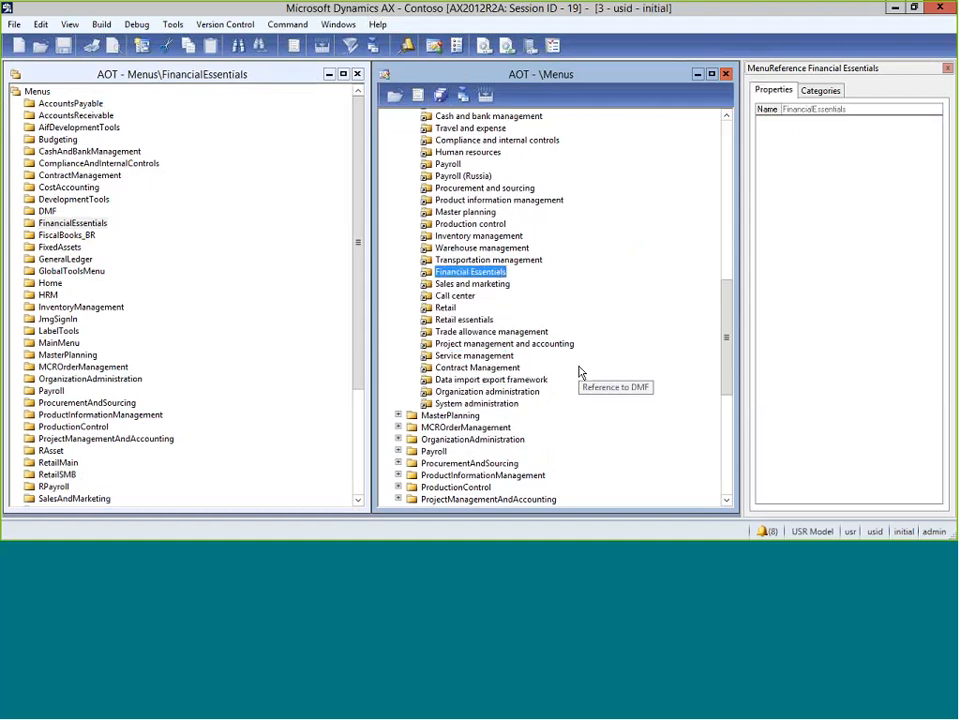
pyautogui.hotkey('alt', 'Up')
pyautogui.hotkey('alt', 'Up')
pyautogui.hotkey('alt', 'Up')
pyautogui.hotkey('alt', 'Up')
pyautogui.hotkey('alt', 'Up')
pyautogui.hotkey('alt', 'Up')
pyautogui.hotkey('alt', 'Up')
pyautogui.hotkey('alt', 'Up')
pyautogui.hotkey('alt', 'Up')
pyautogui.hotkey('alt', 'Up')
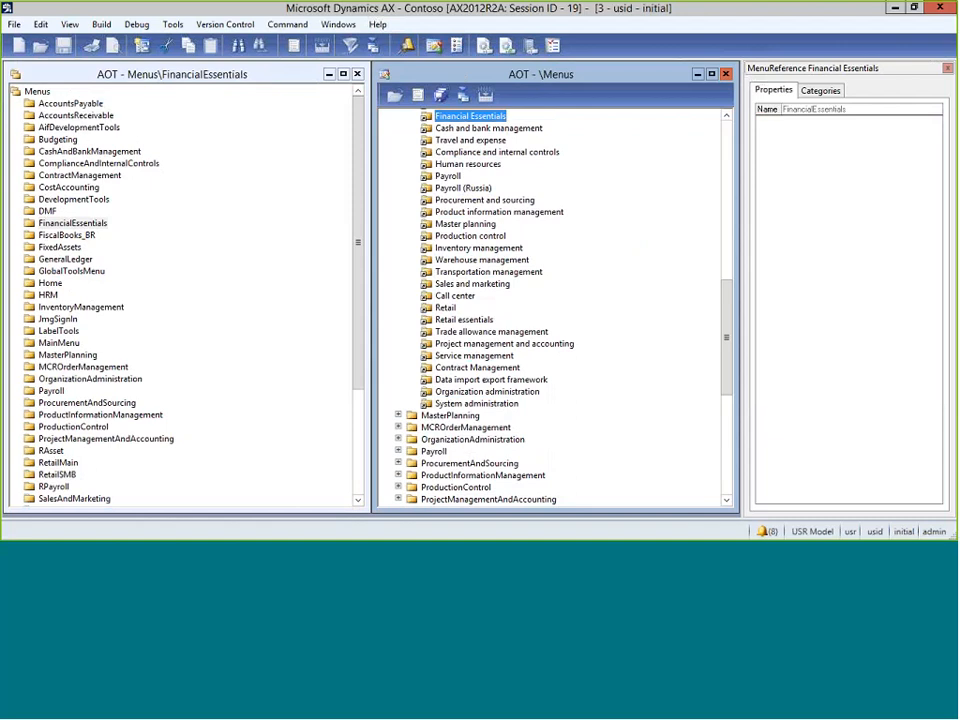
pyautogui.scroll(4, 450, 317)
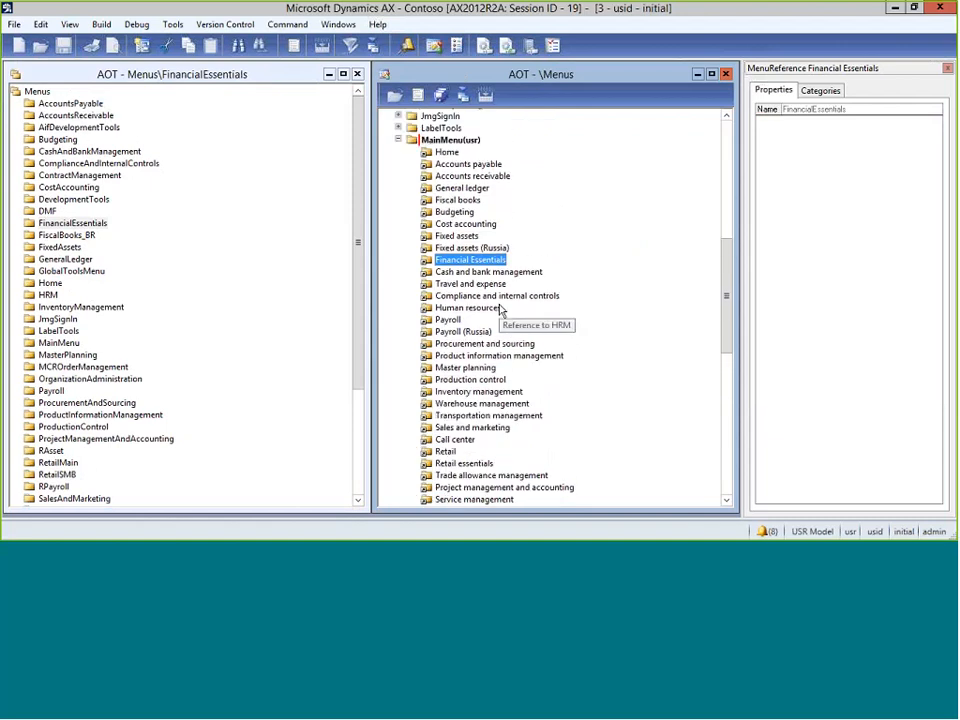
pyautogui.hotkey('alt', 'Up')
pyautogui.hotkey('alt', 'Up')
pyautogui.hotkey('alt', 'Up')
pyautogui.hotkey('alt', 'Up')
pyautogui.hotkey('alt', 'Up')
pyautogui.hotkey('alt', 'Up')
pyautogui.hotkey('alt', 'Up')
pyautogui.hotkey('alt', 'Up')
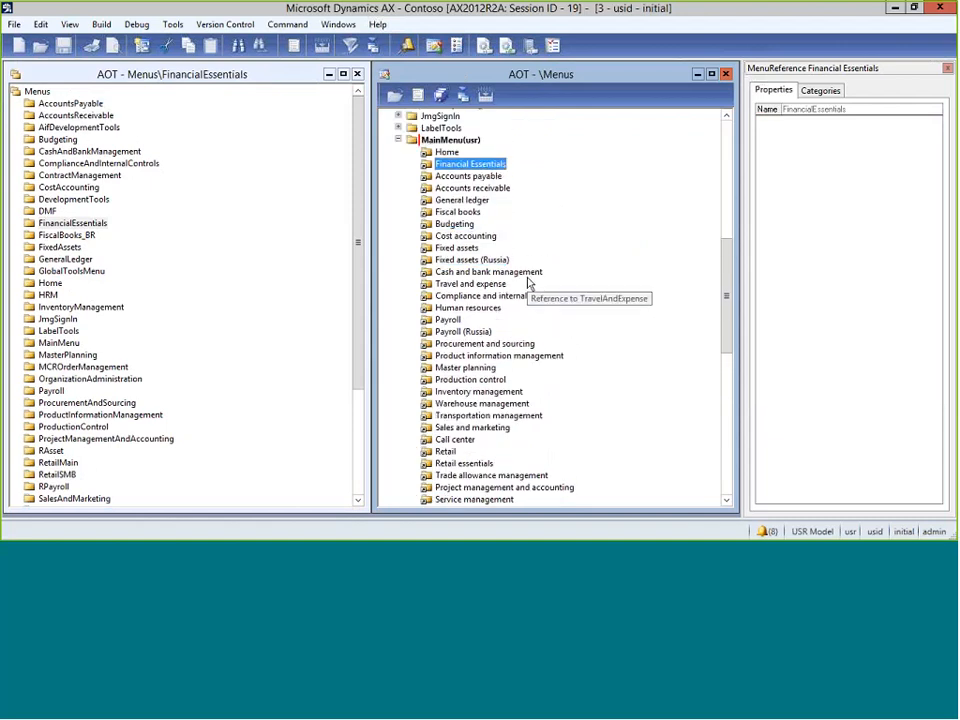
pyautogui.click(440, 94)
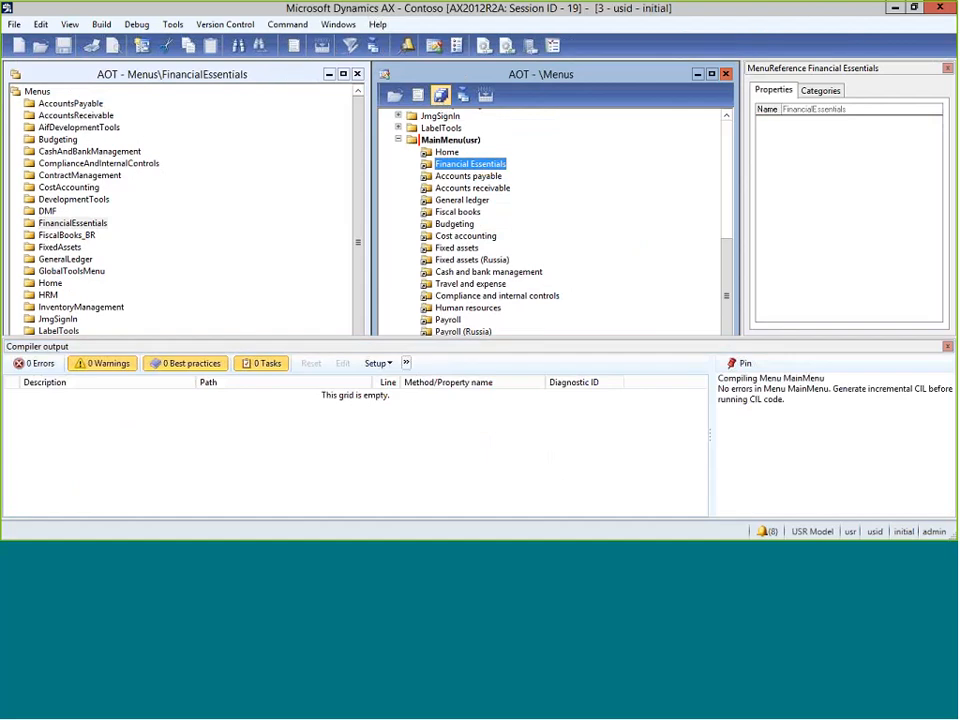
# Close the development workspace and restart the Microsoft Dynamics AX client so it reloads the module list
pyautogui.click(940, 8)
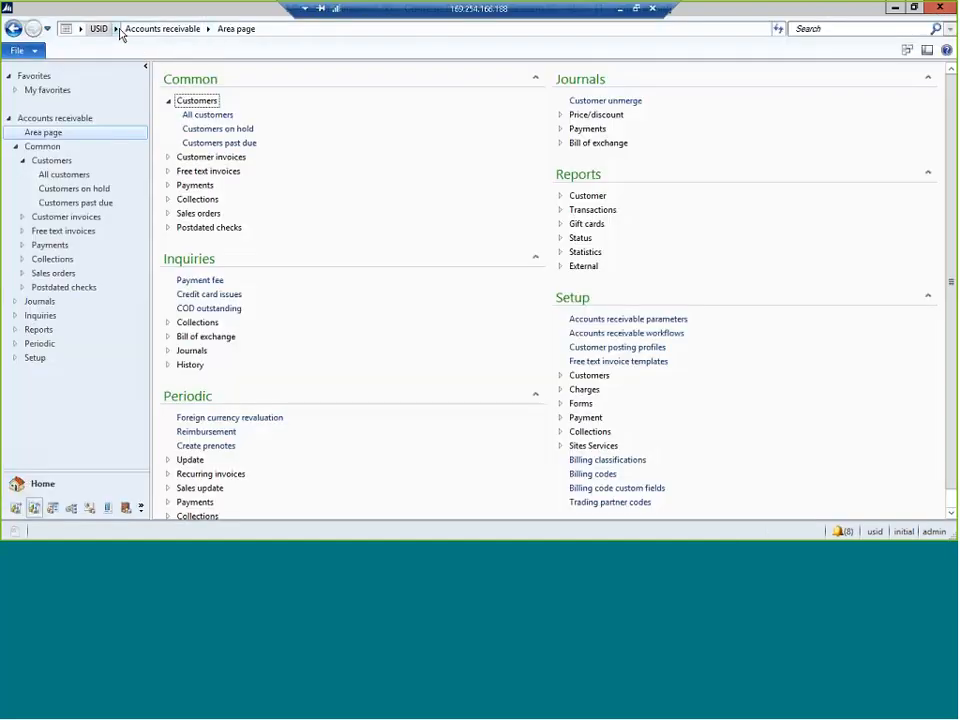
pyautogui.click(117, 29)
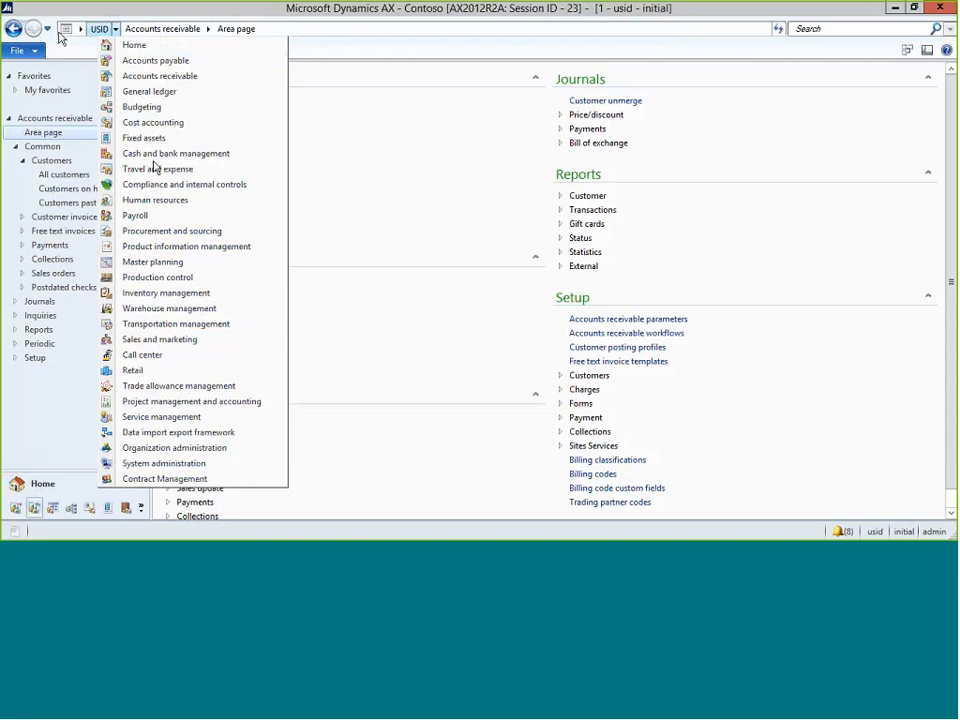
pyautogui.click(8, 8)
pyautogui.click(30, 102)
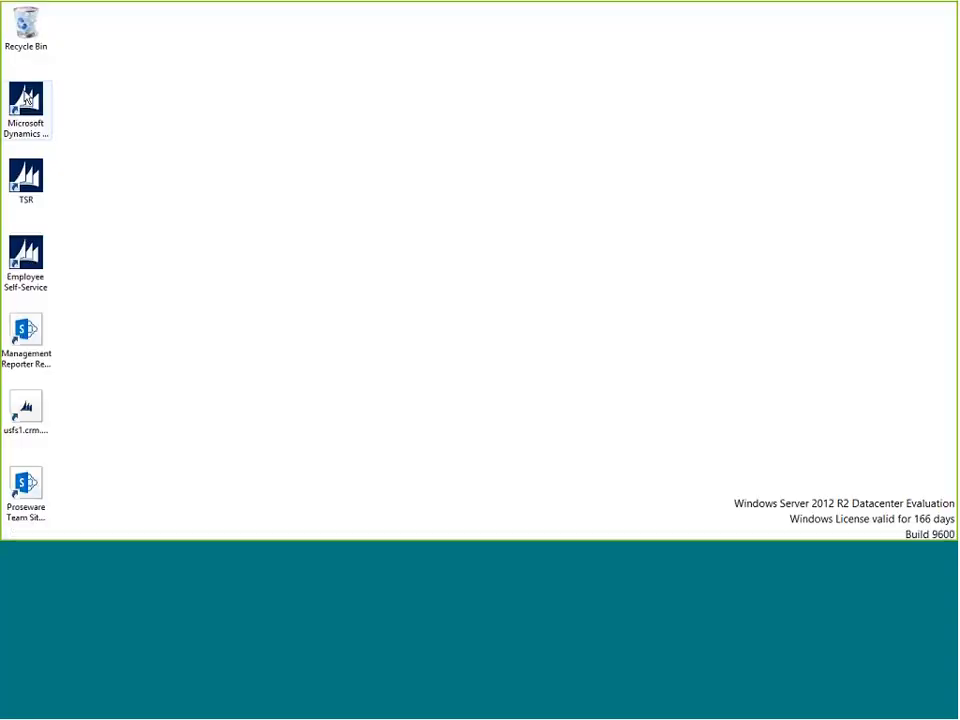
pyautogui.doubleClick(26, 98)
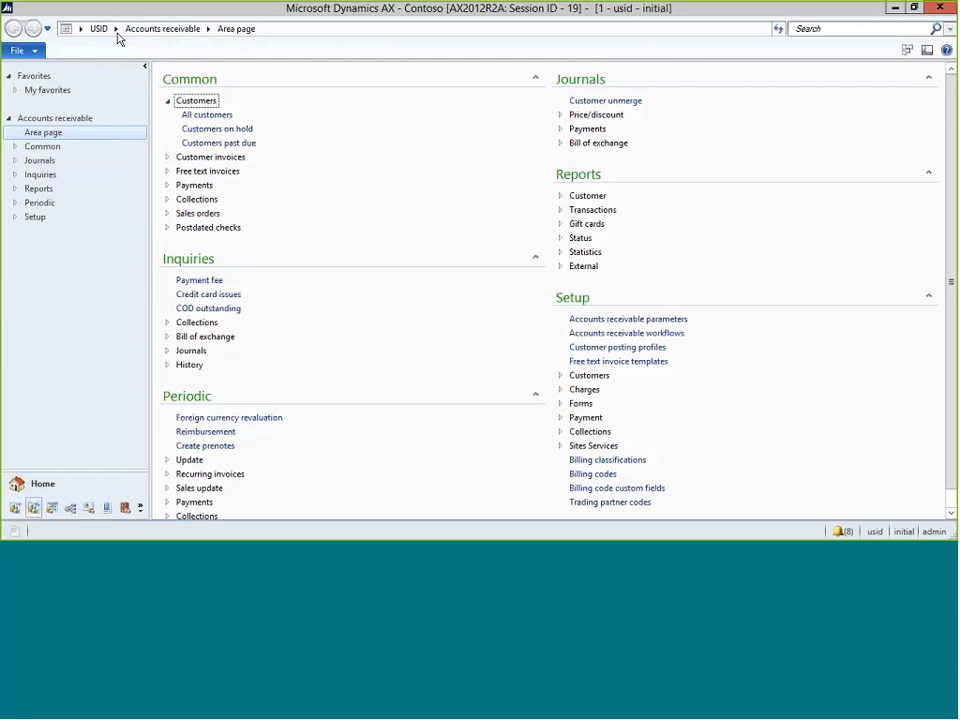
# Open the Financial Essentials area page and expand all its Common and Journals groups to review their menu items
pyautogui.click(116, 29)
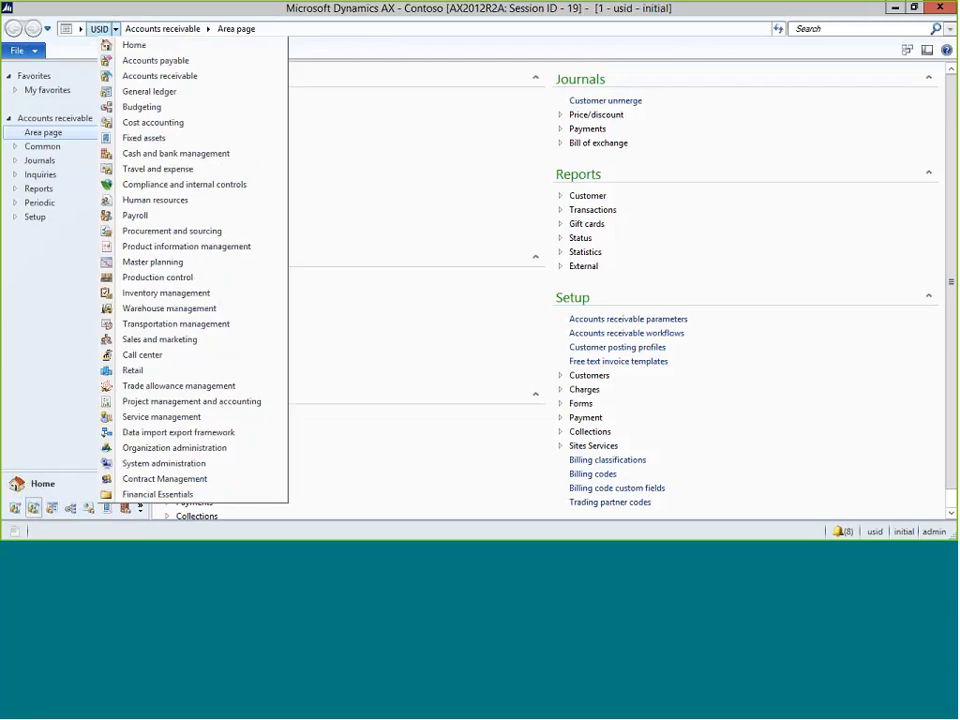
pyautogui.click(165, 494)
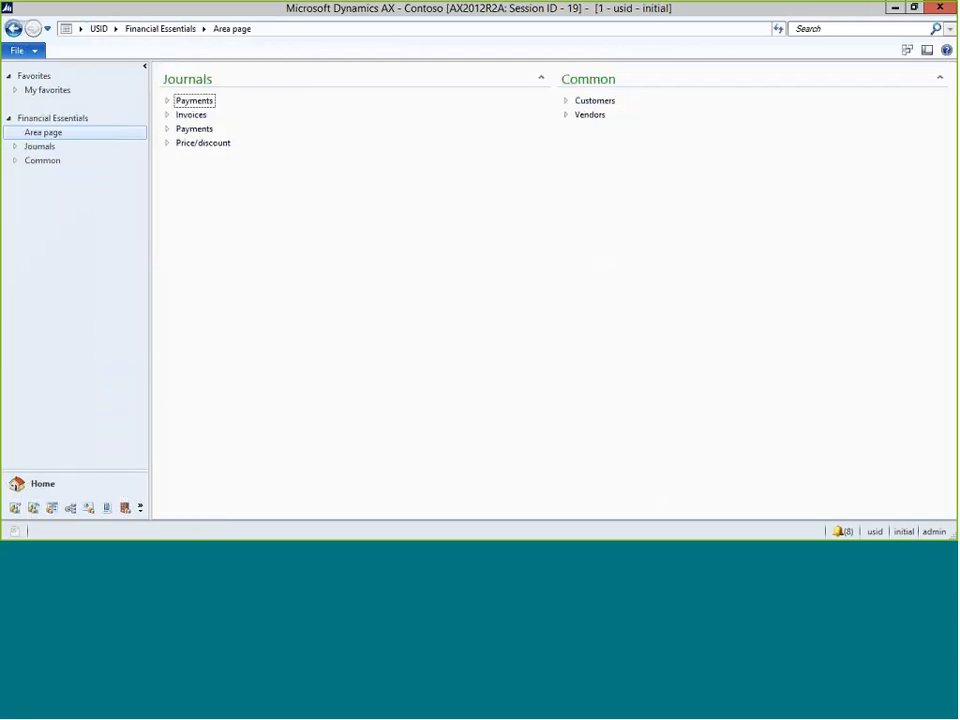
pyautogui.click(585, 100)
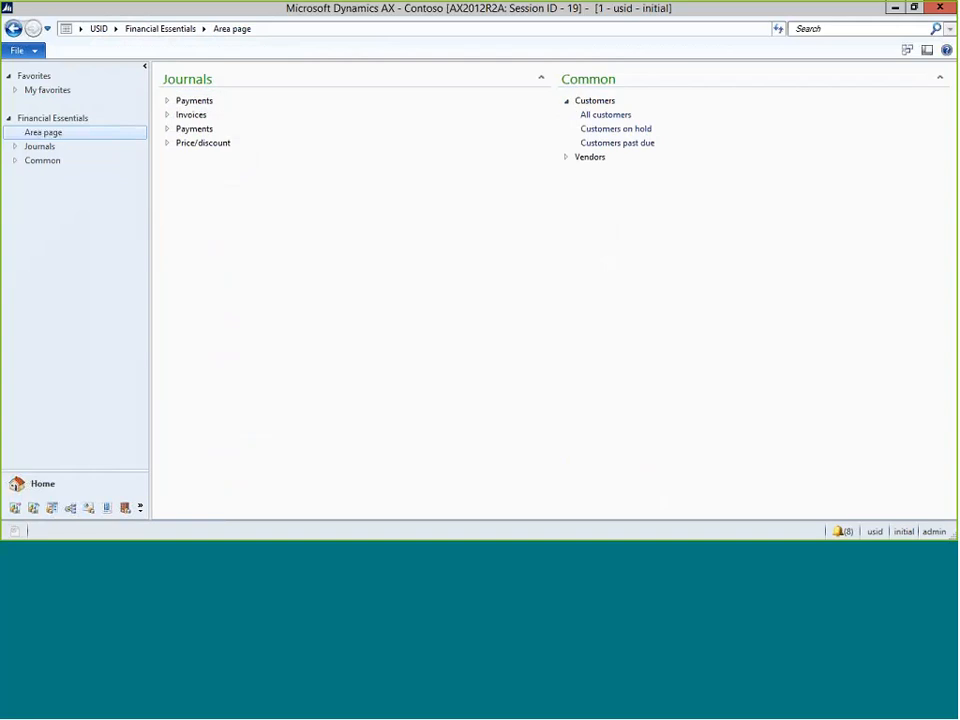
pyautogui.click(566, 157)
pyautogui.click(167, 100)
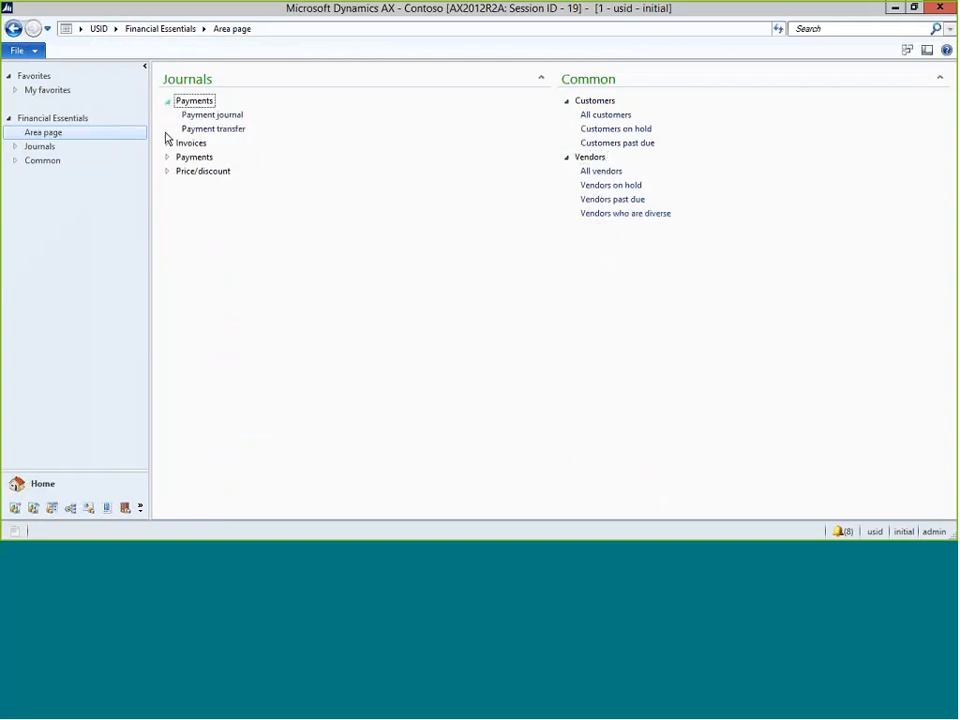
pyautogui.click(168, 143)
pyautogui.click(168, 214)
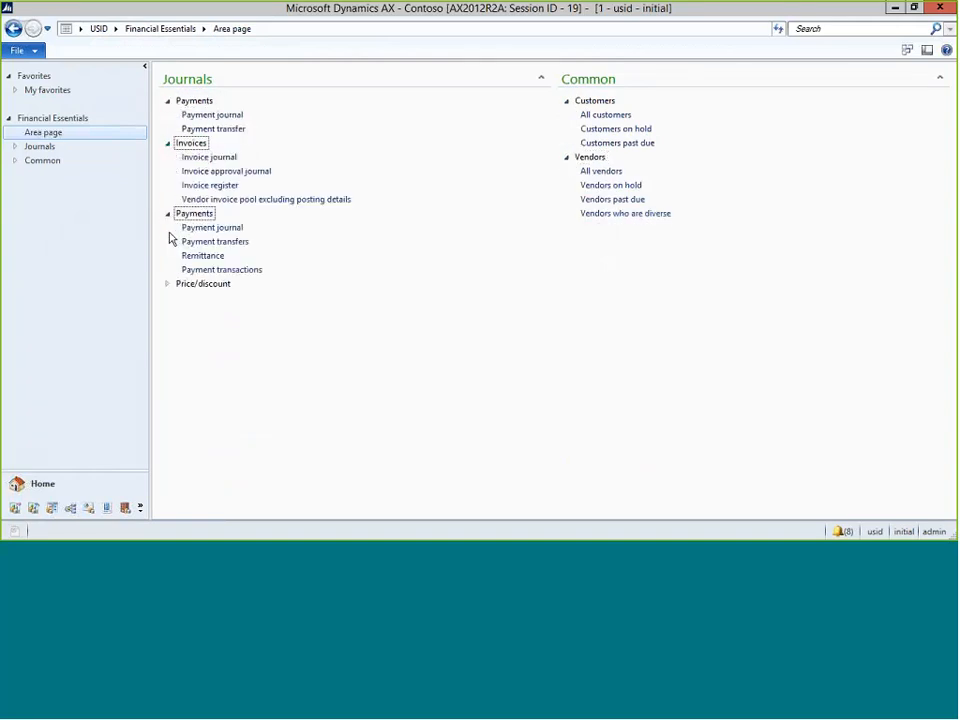
pyautogui.click(168, 284)
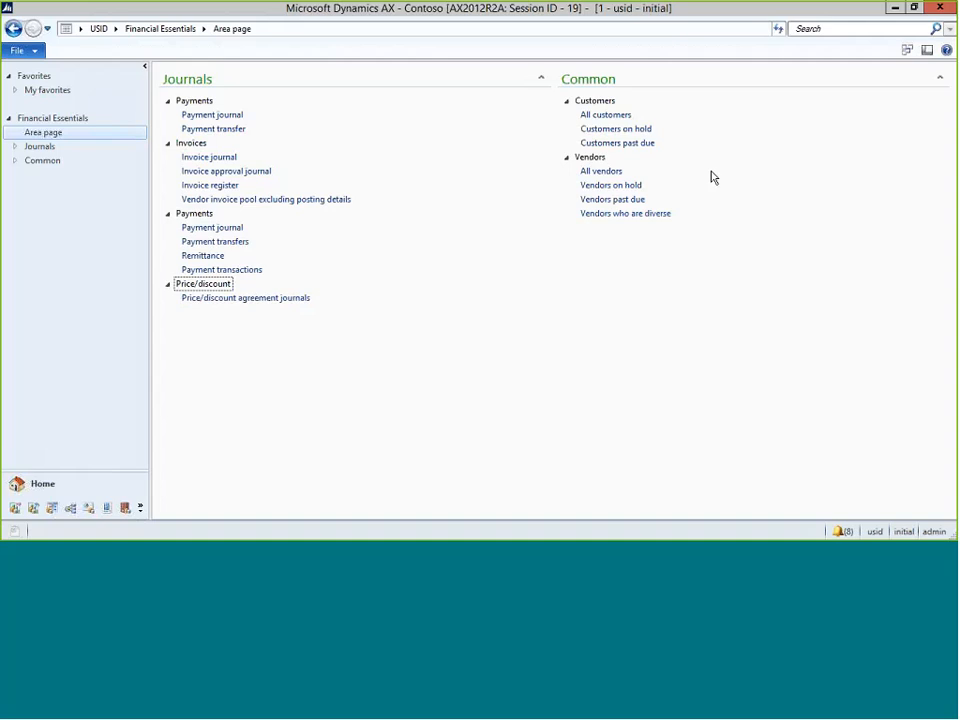
# Open the Contract Management area page for review and collapse the Project invoices group under Periodic
pyautogui.click(115, 30)
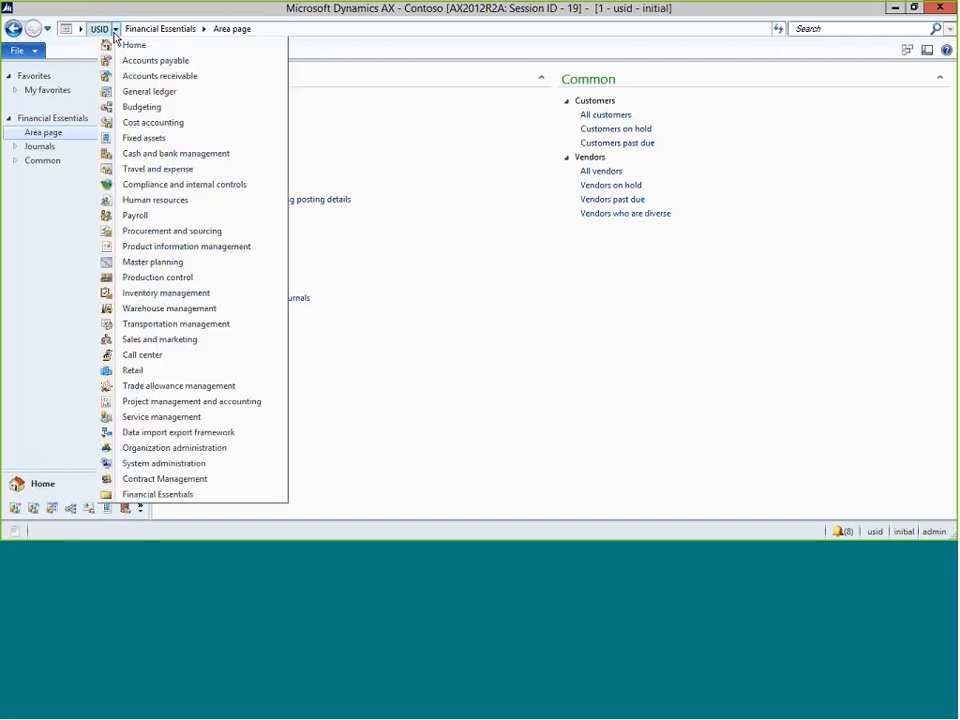
pyautogui.click(160, 485)
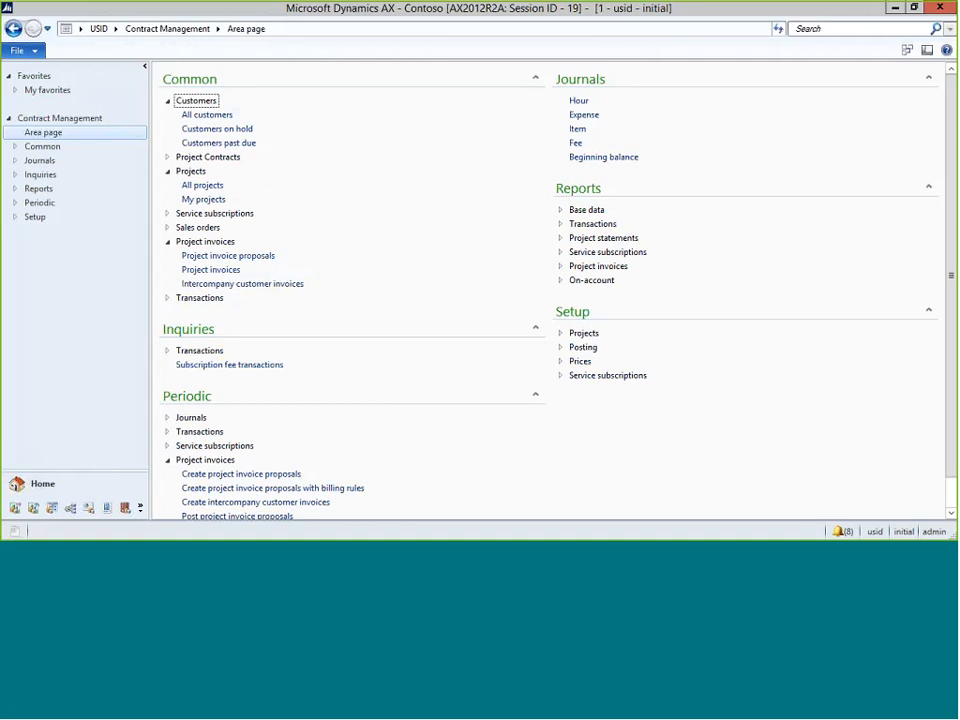
pyautogui.click(184, 461)
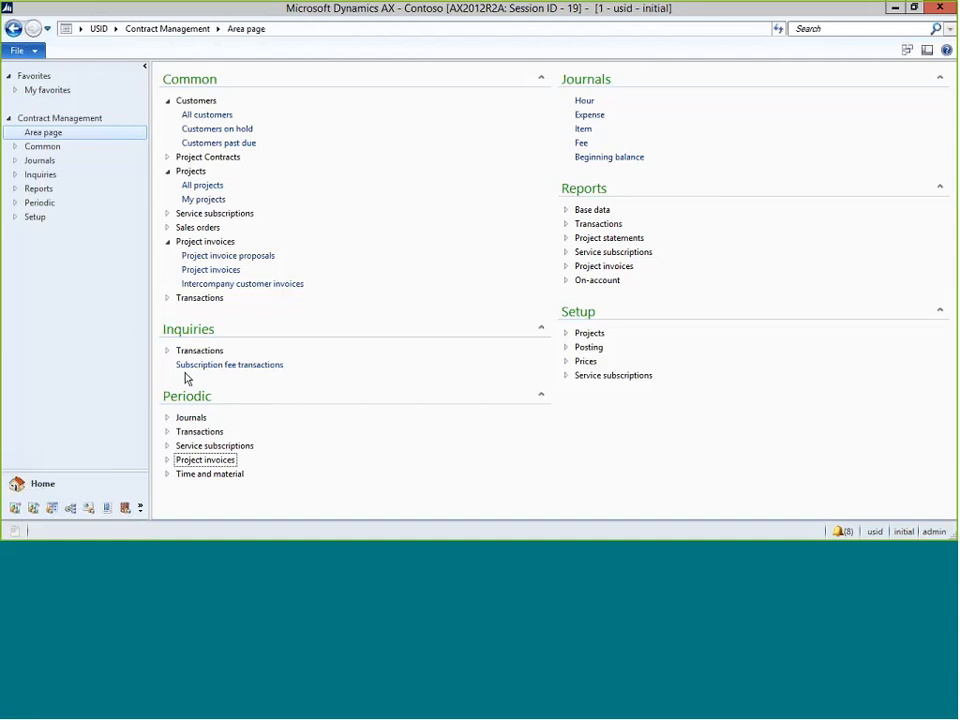
# Switch away from the remote desktop session to another open window
pyautogui.moveTo(601, 16)
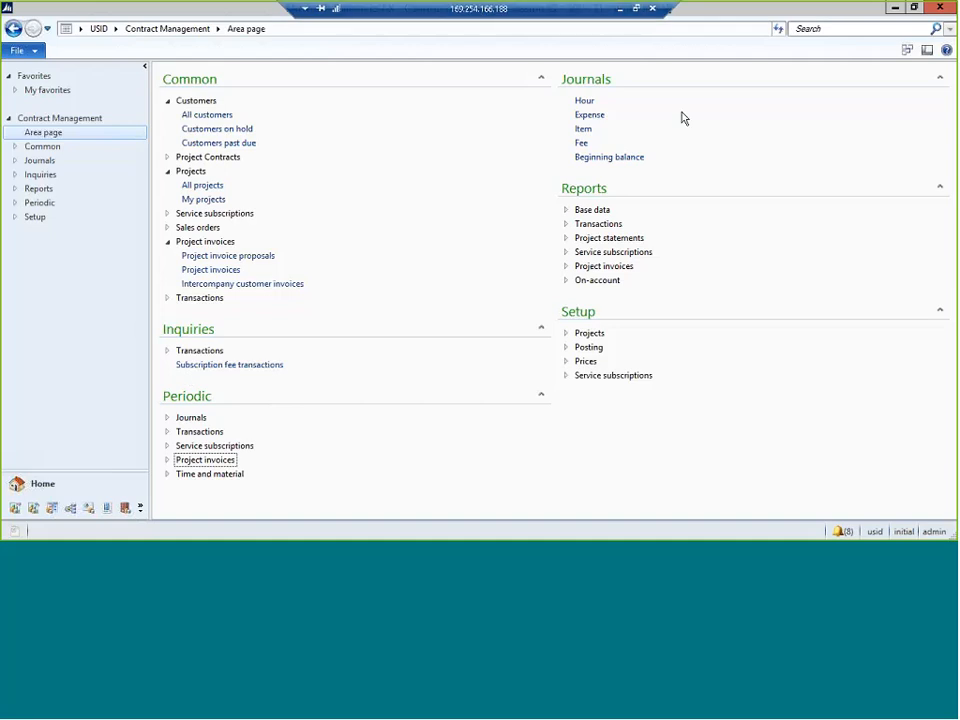
pyautogui.hotkey('alt', 'Tab')
pyautogui.hotkey('alt', 'Tab')
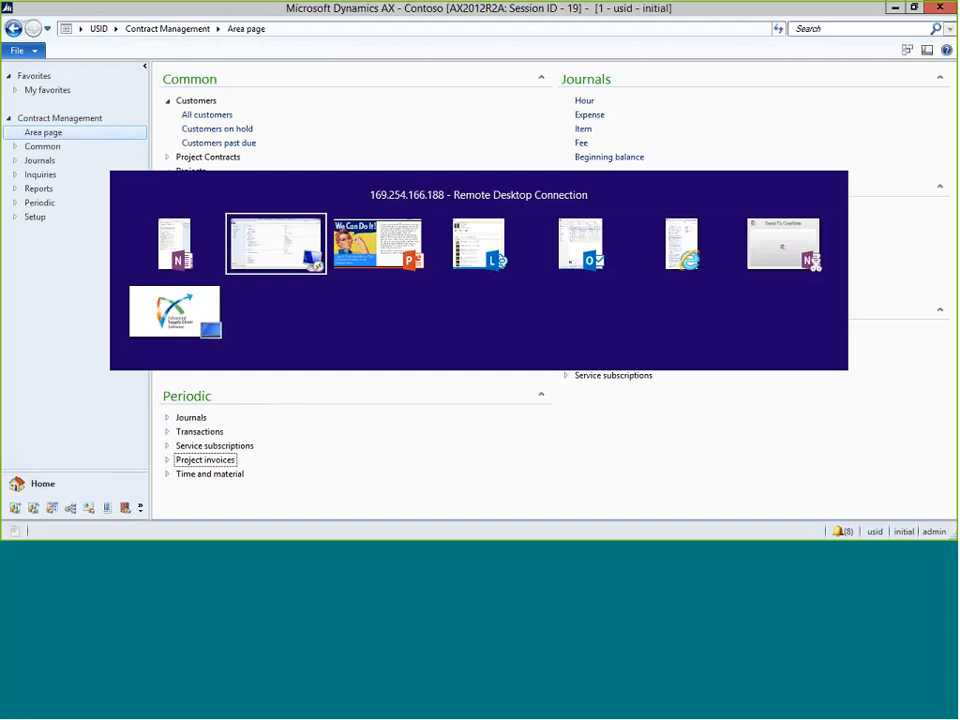